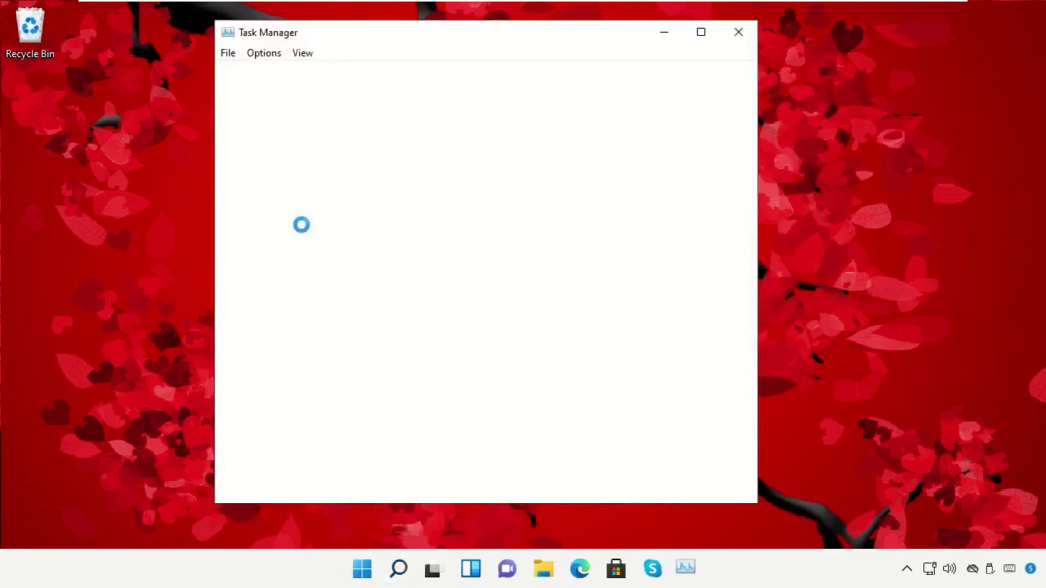
Start creating a new task from Task Manager and browse to Local Disk (C:) for the program to run
left_click(228, 54)
left_click(250, 73)
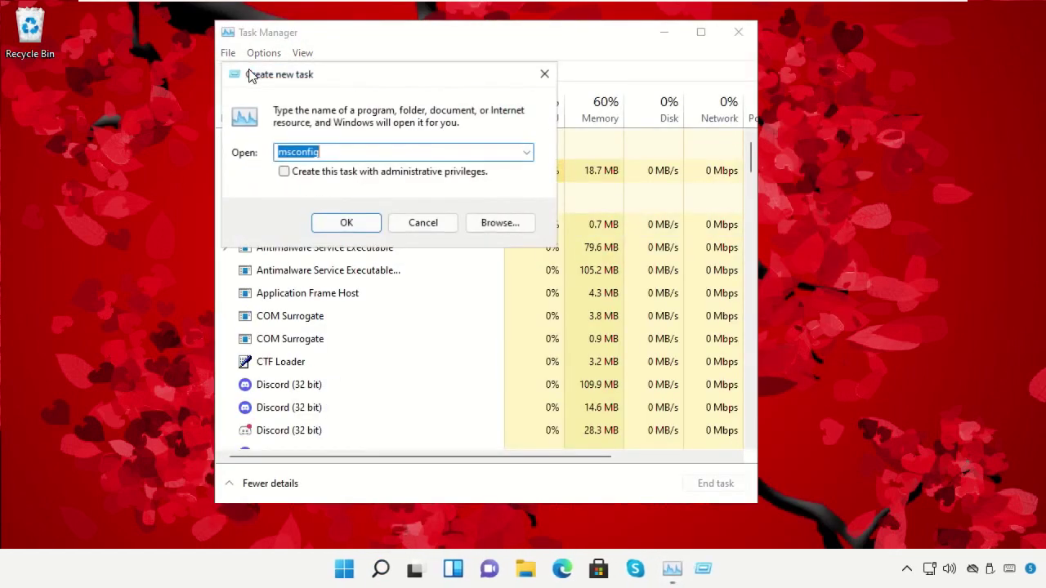
left_click(502, 228)
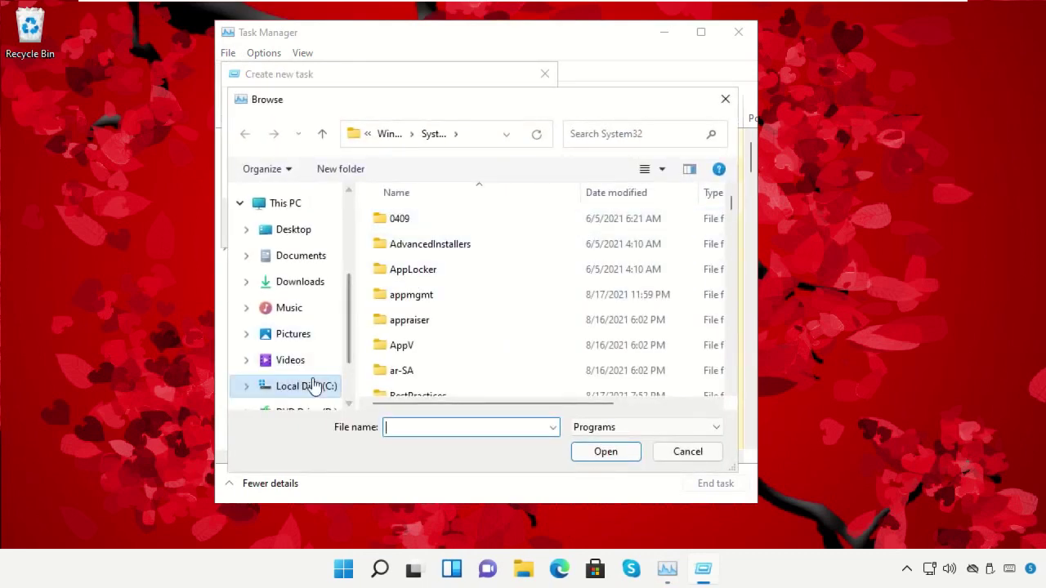
left_click(309, 388)
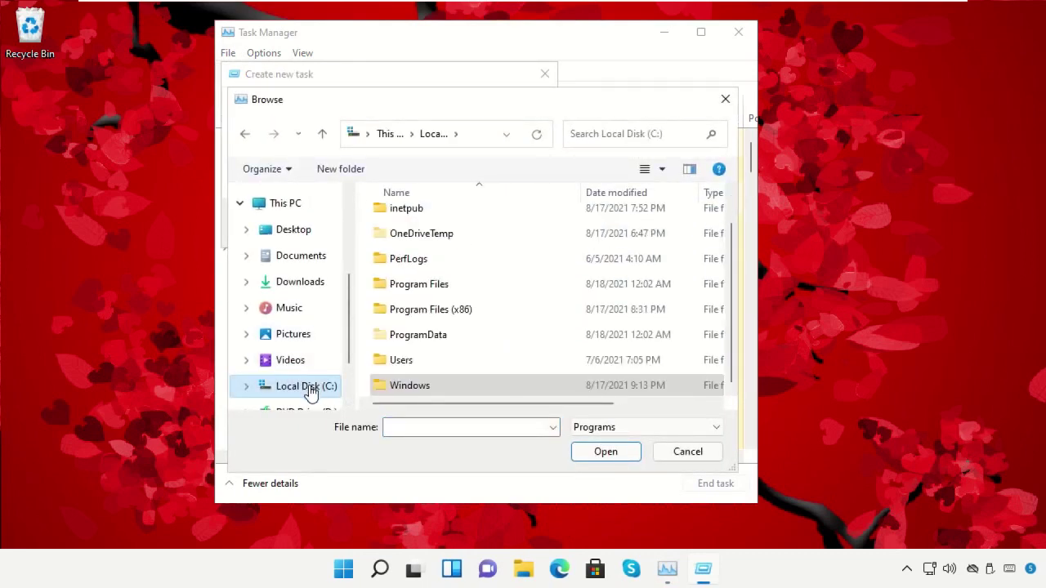
left_click(294, 206)
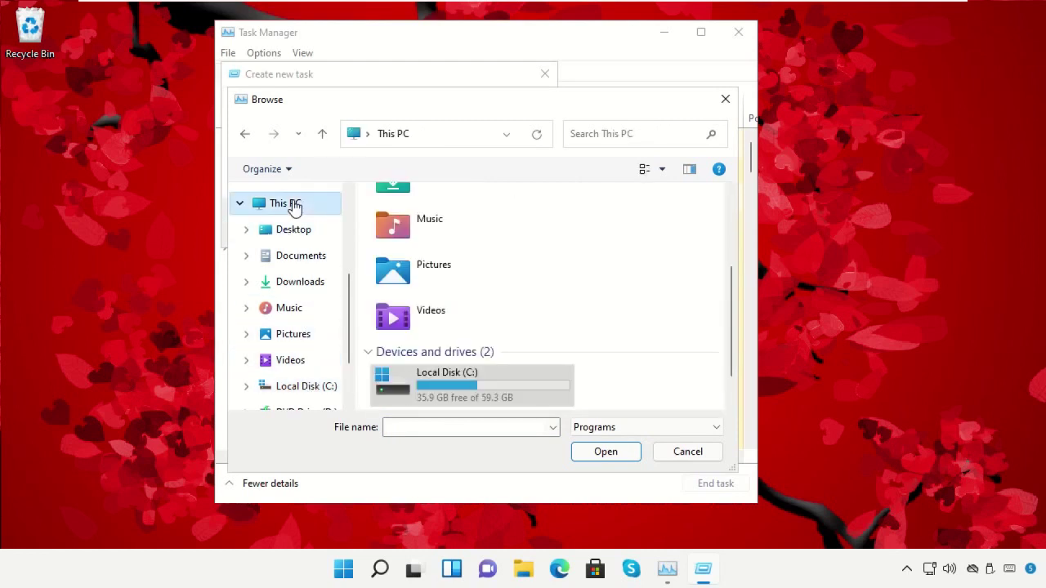
double_click(445, 378)
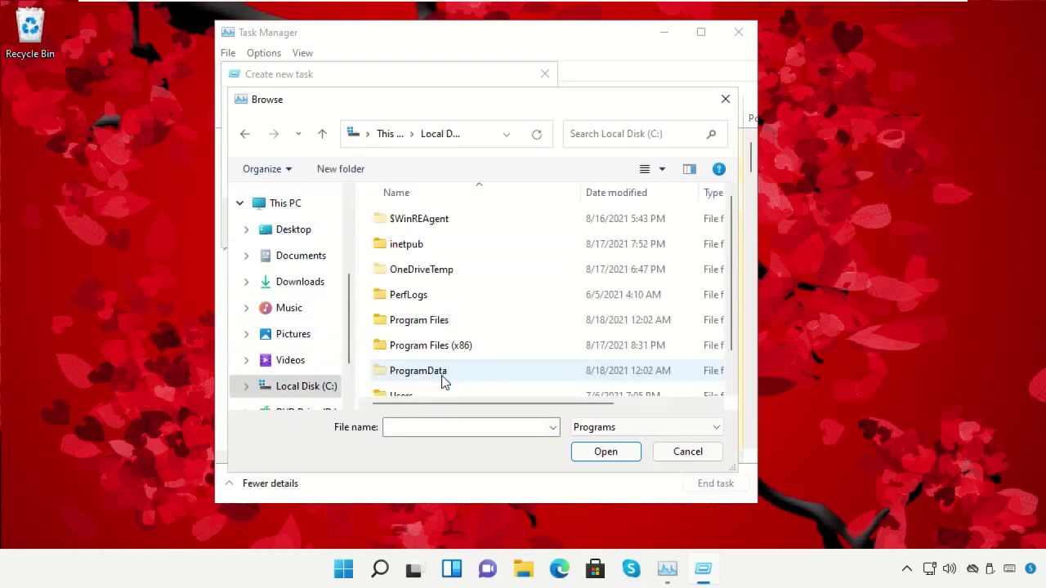
Open the System32 folder inside the Windows folder on drive C
scroll(447, 349, "down", 1)
left_click(433, 390)
double_click(433, 389)
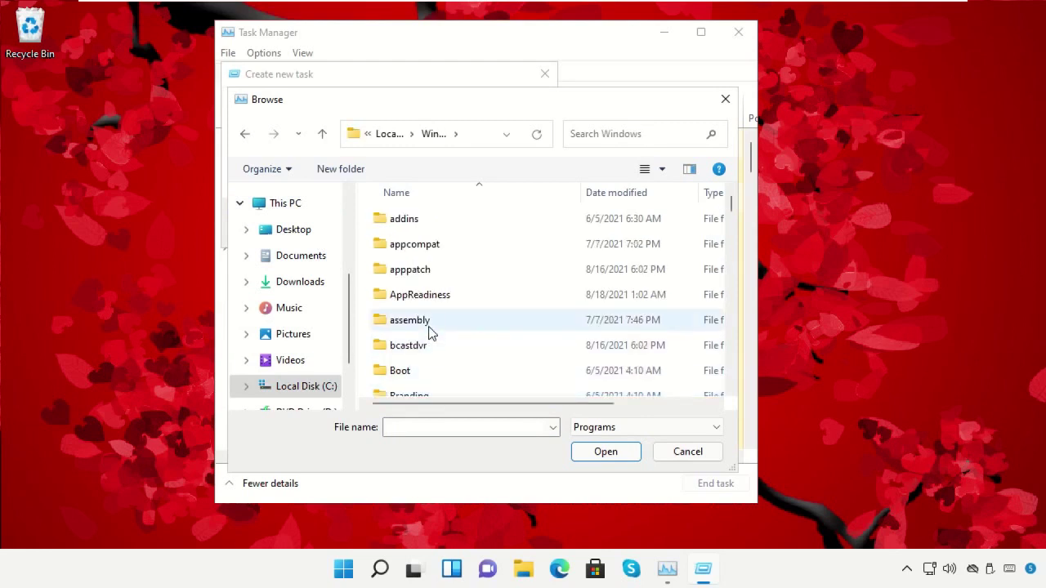
scroll(430, 331, "down", 3)
scroll(431, 331, "down", 9)
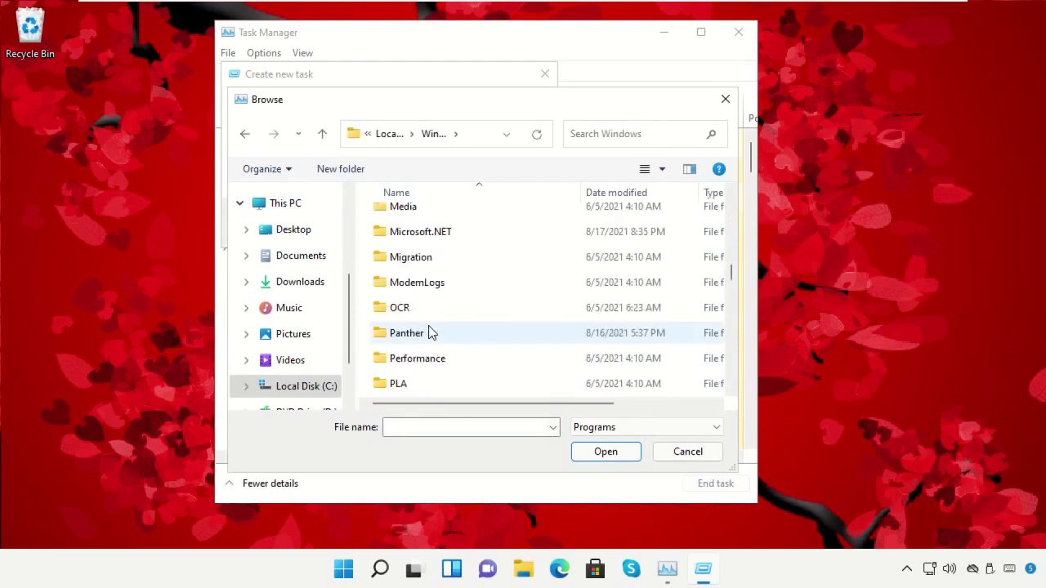
scroll(430, 331, "down", 7)
left_click(439, 314)
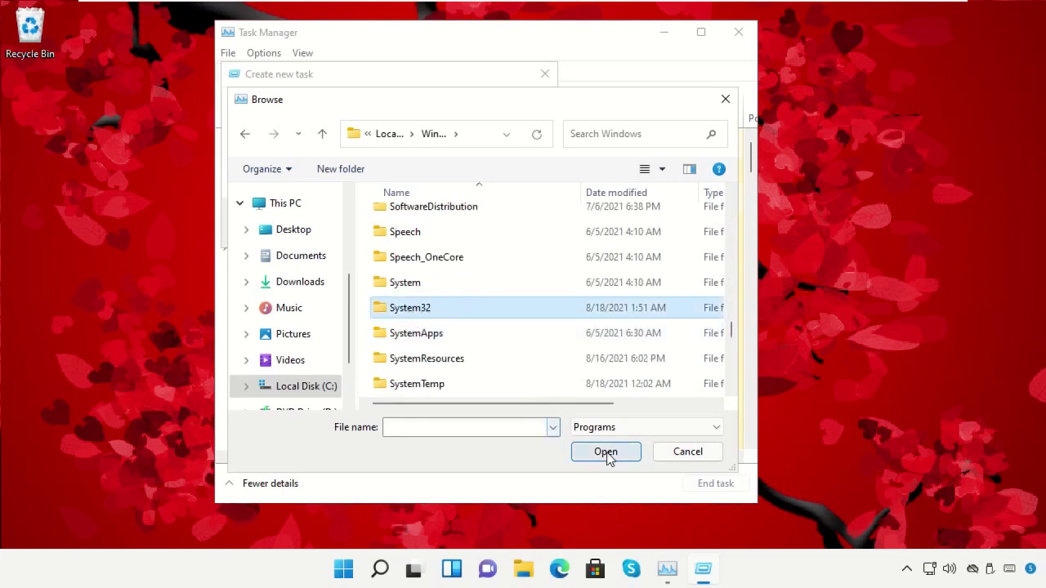
left_click(610, 453)
Choose the cmd program in System32 as the new task's program
left_click(444, 338)
type("csch")
scroll(444, 341, "down", 6)
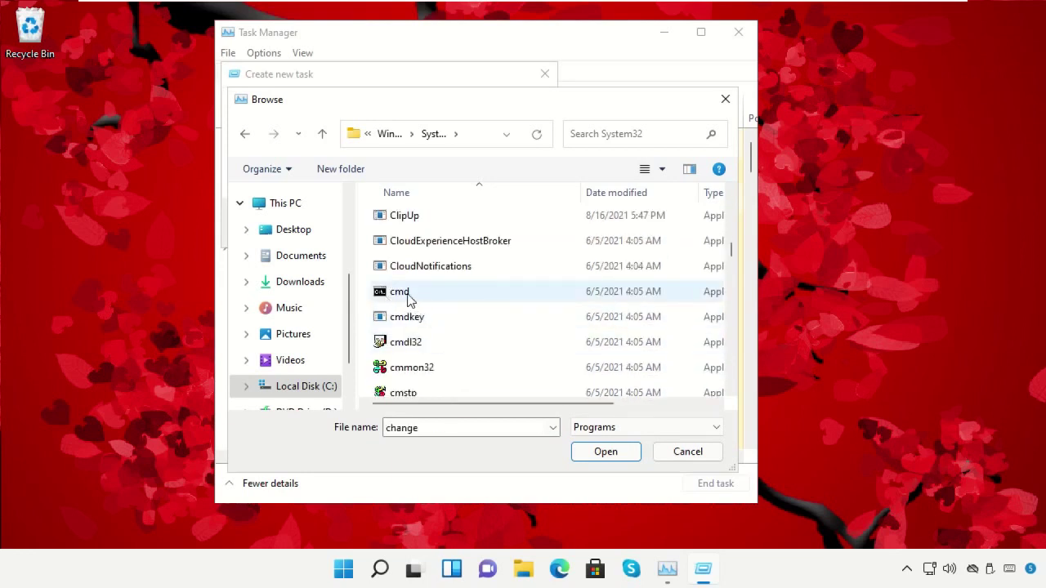
left_click(408, 299)
left_click(603, 453)
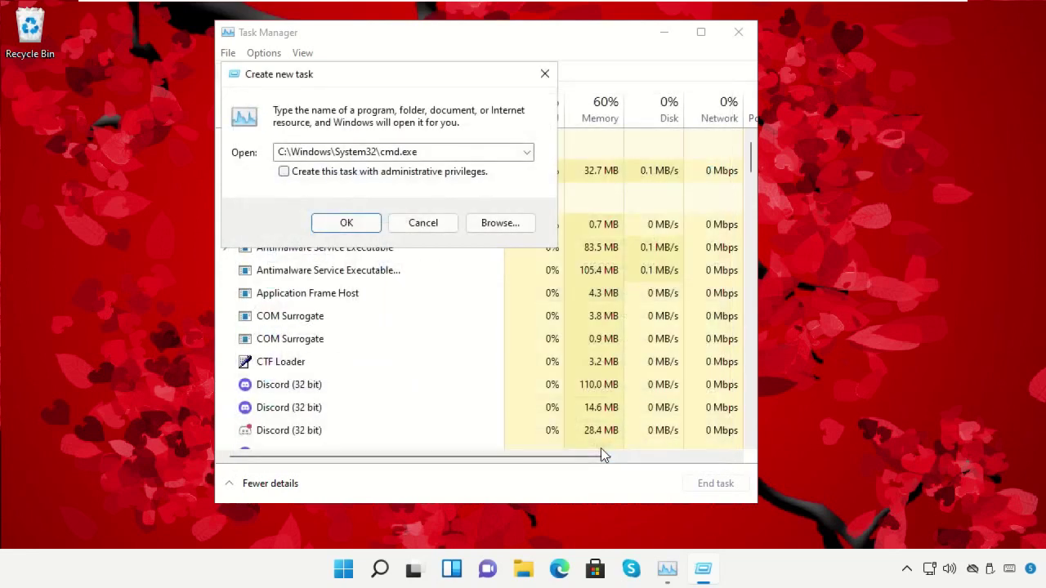
Run the cmd task with administrative privileges and close Task Manager
left_click(283, 173)
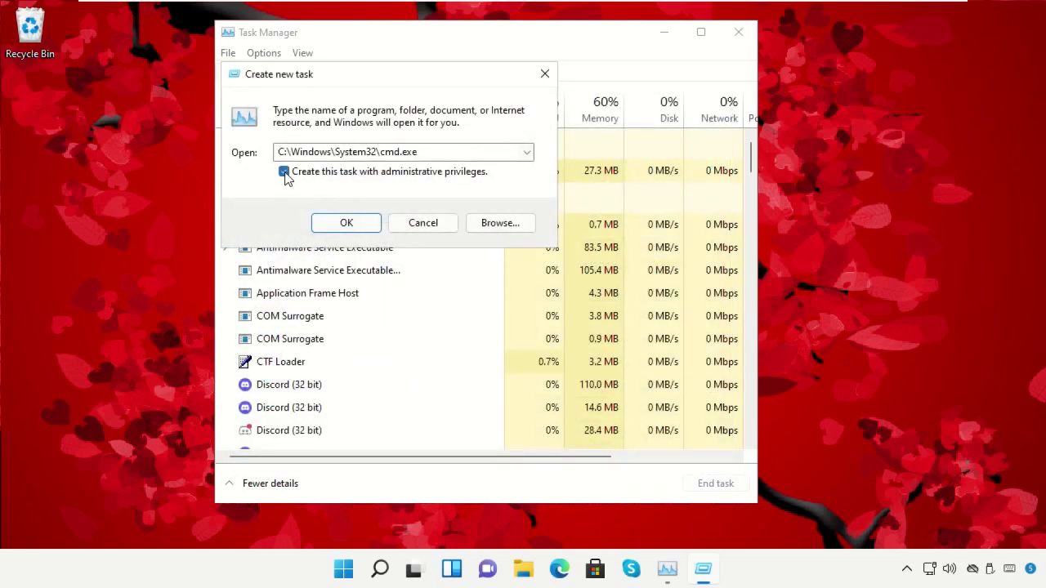
left_click(346, 226)
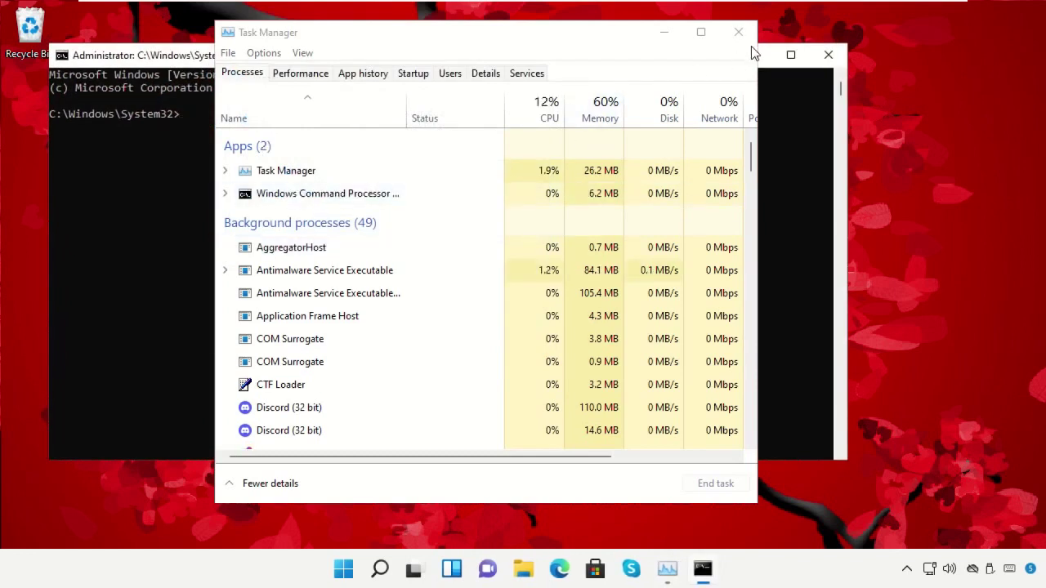
left_click(739, 32)
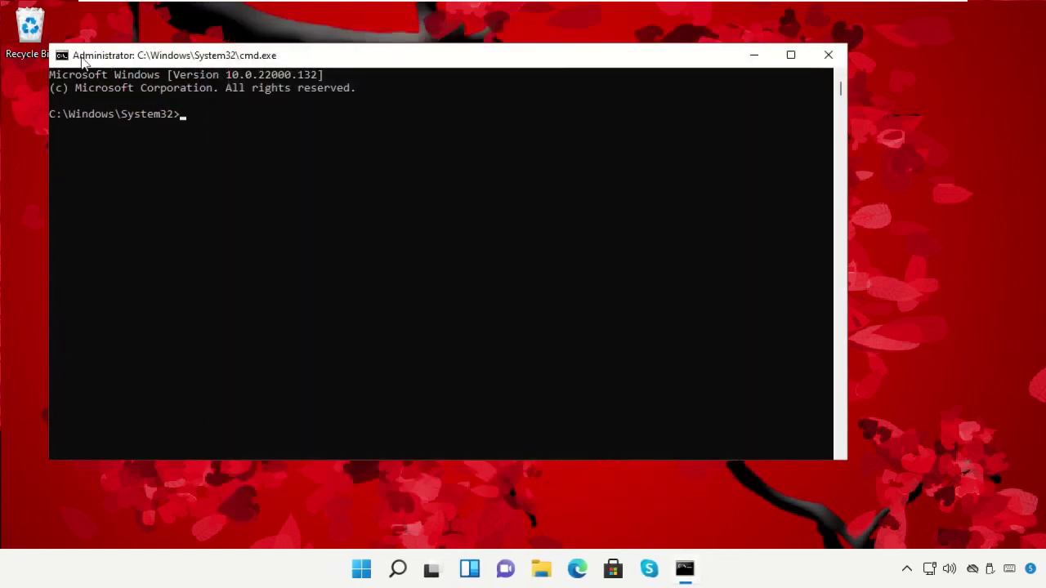
Run gpupdate in the administrator Command Prompt and exit the prompt
left_click_drag(49, 43, 247, 112)
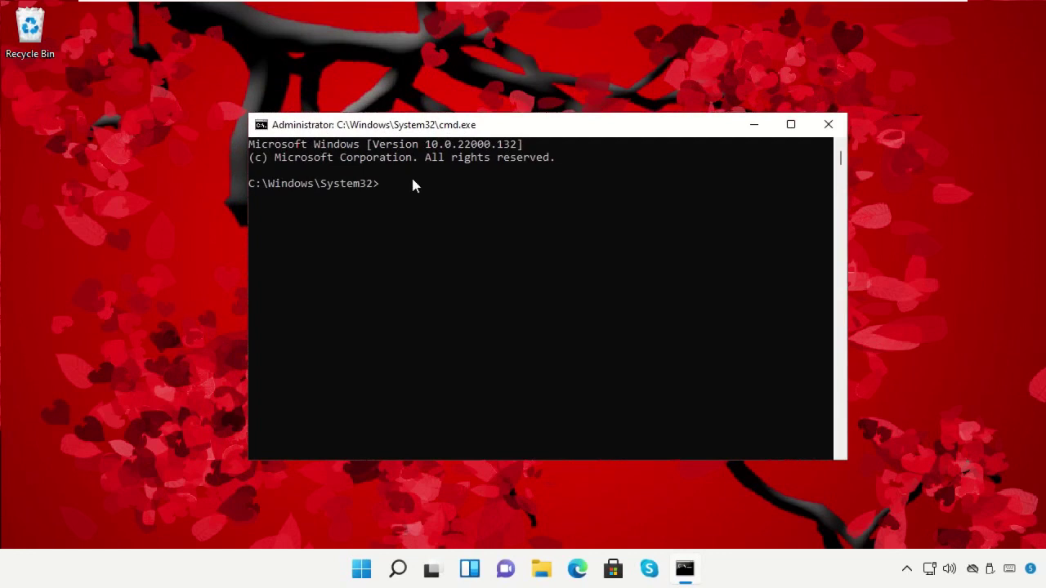
type("gpupdate")
key("Return")
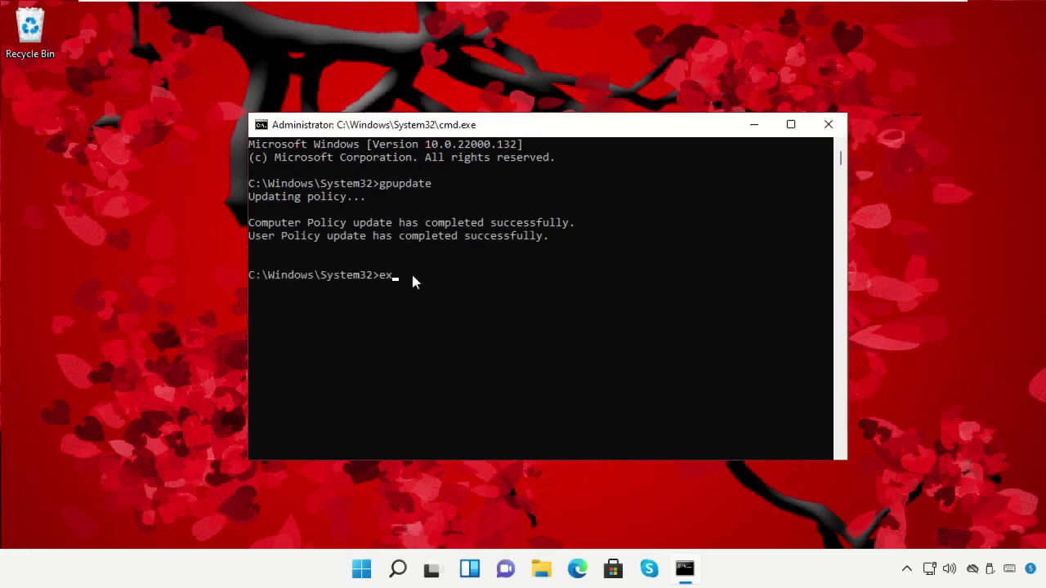
key("Return")
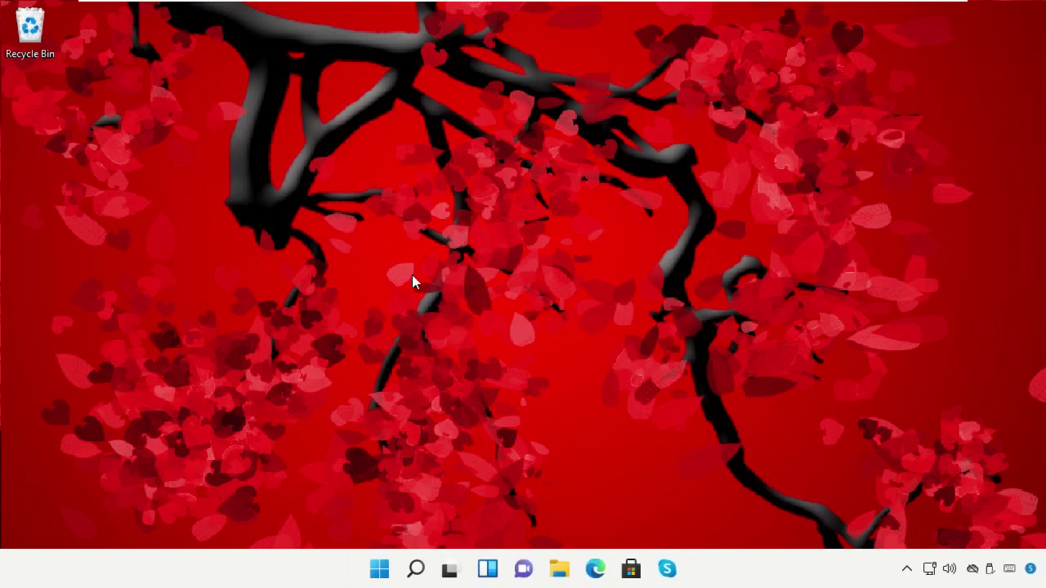
Launch Discord, open its Voice & Video settings, and run a mic test with the default input device
left_click(505, 263)
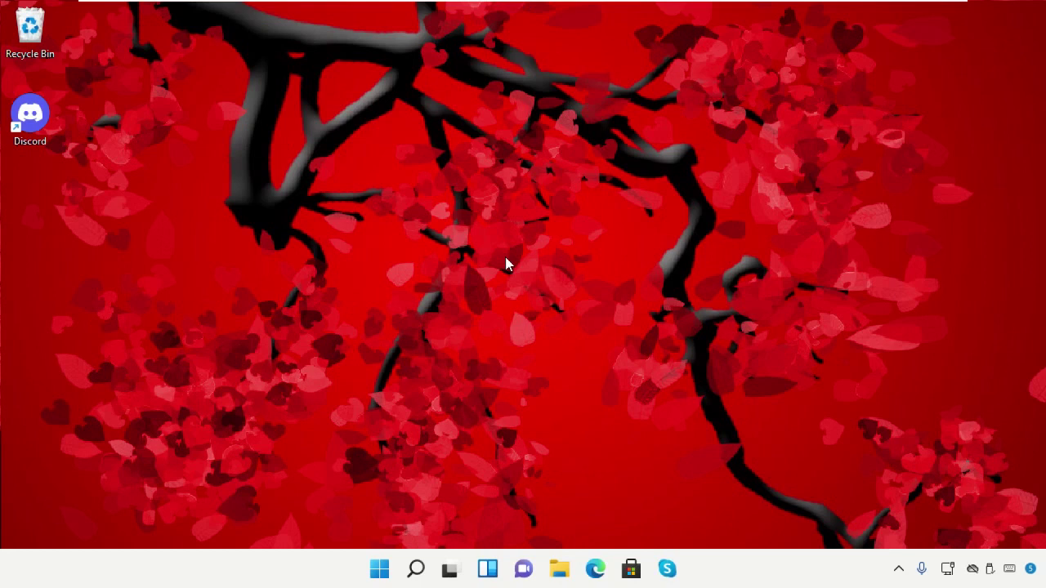
double_click(40, 127)
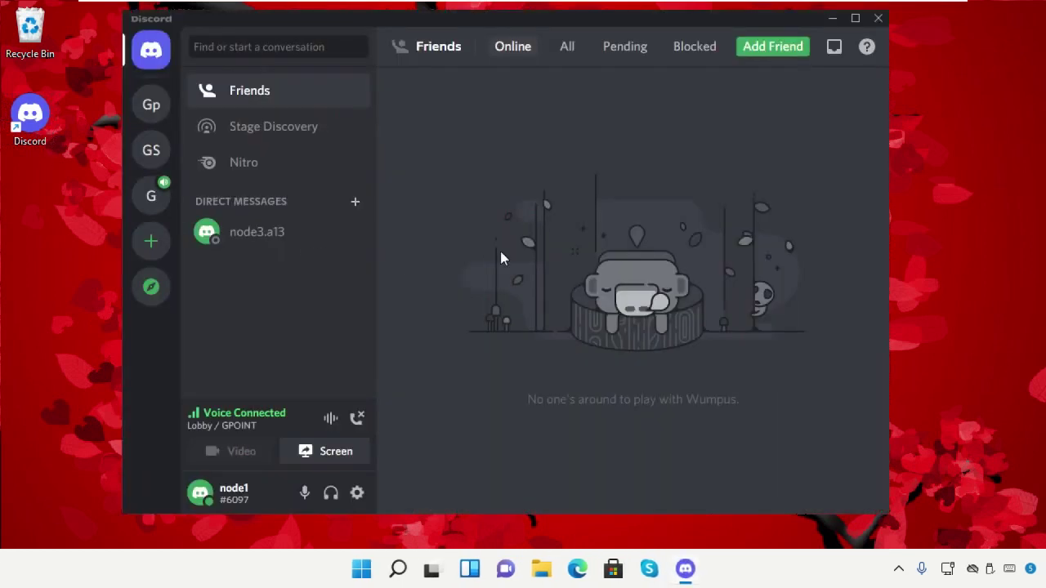
left_click(357, 492)
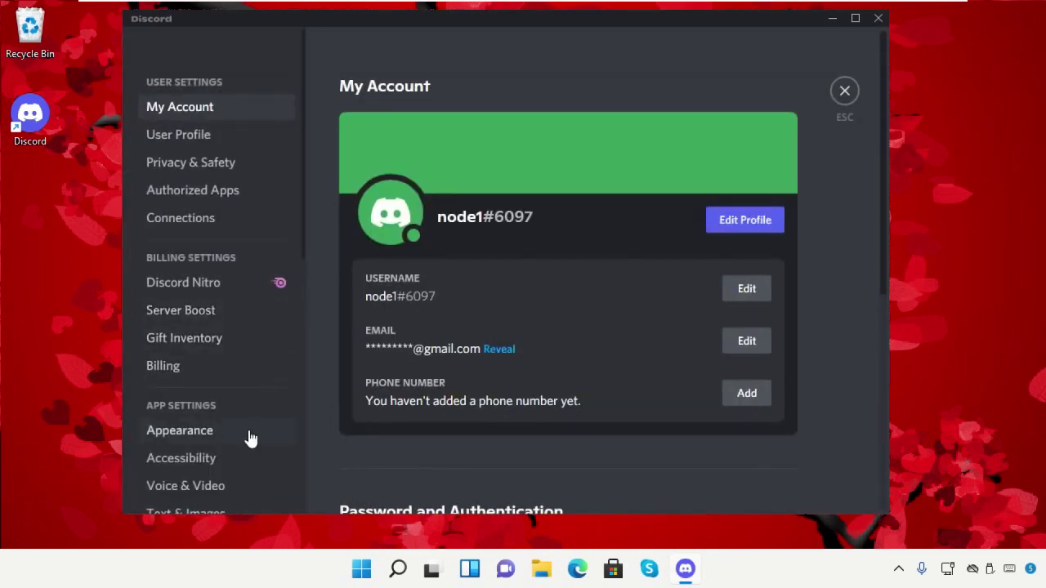
left_click(237, 484)
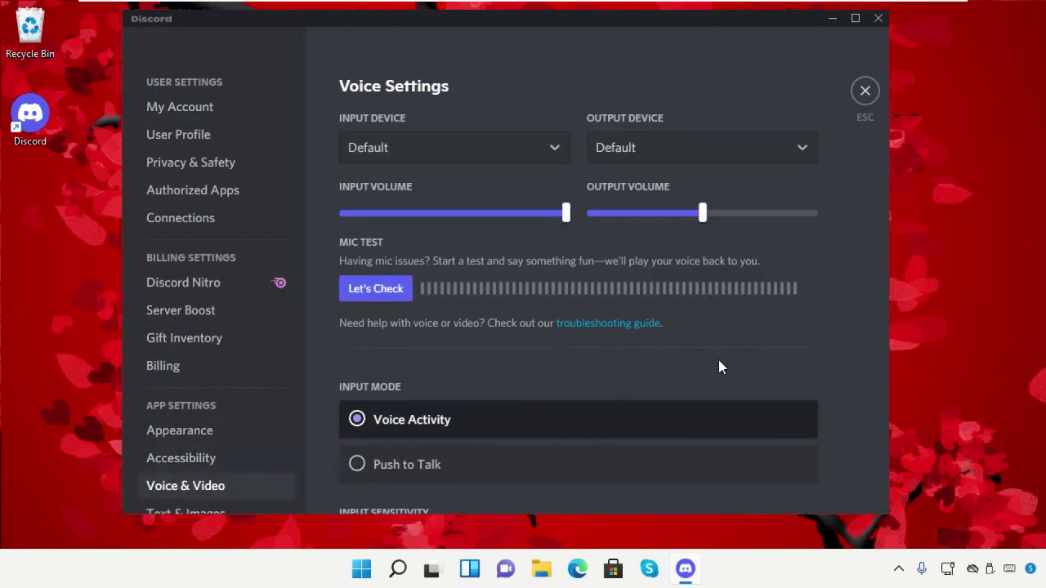
left_click(392, 297)
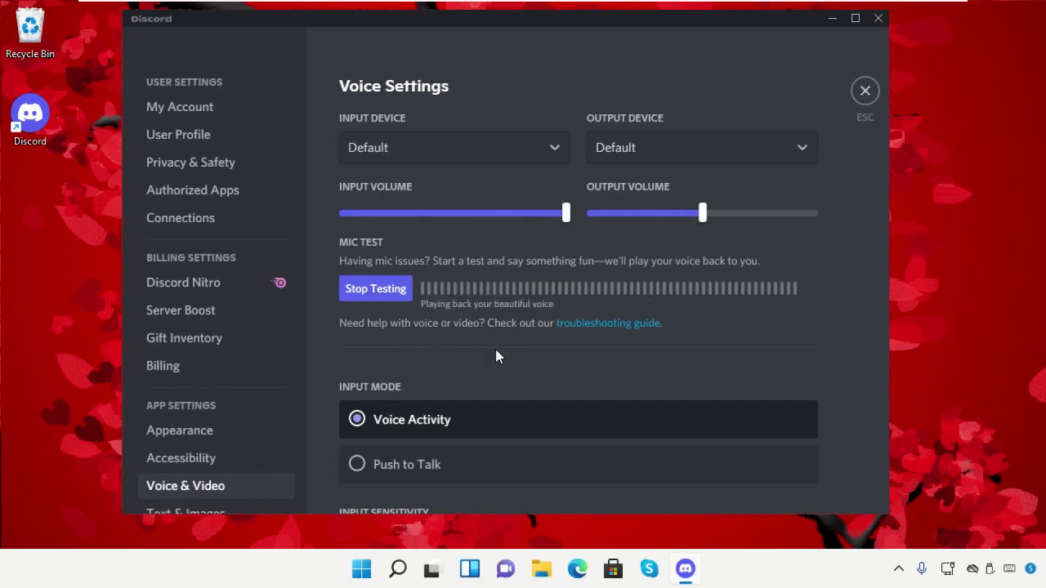
left_click(399, 296)
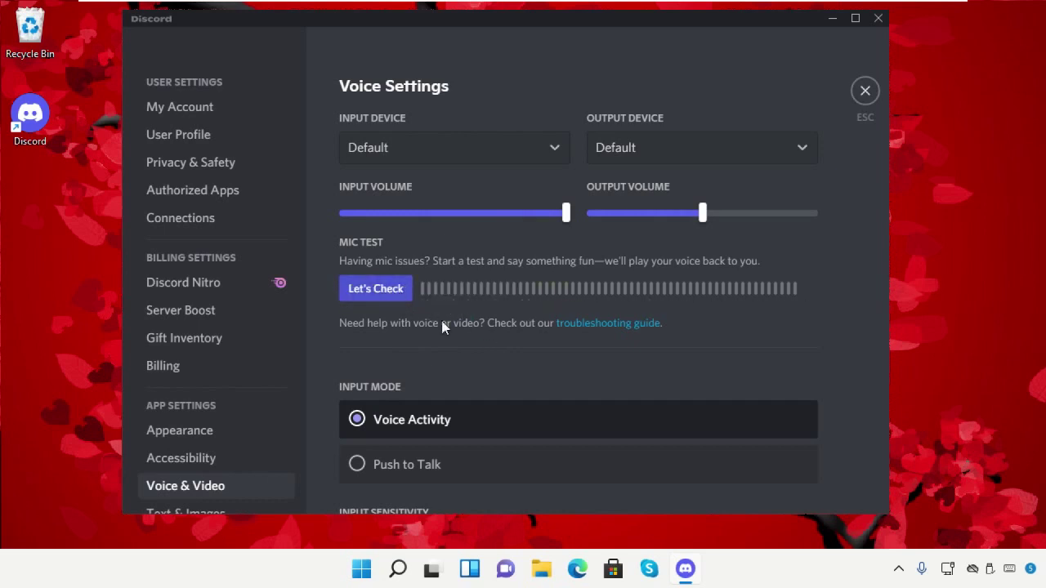
Set Discord's input device to Microphone (High Definition Audio Device) and repeat the mic test
left_click(526, 135)
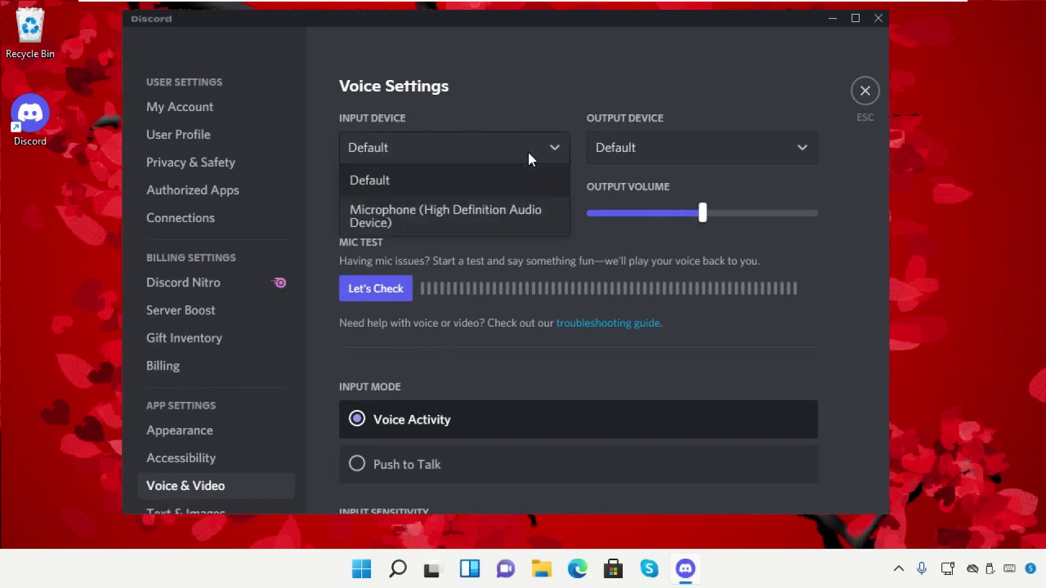
left_click(492, 212)
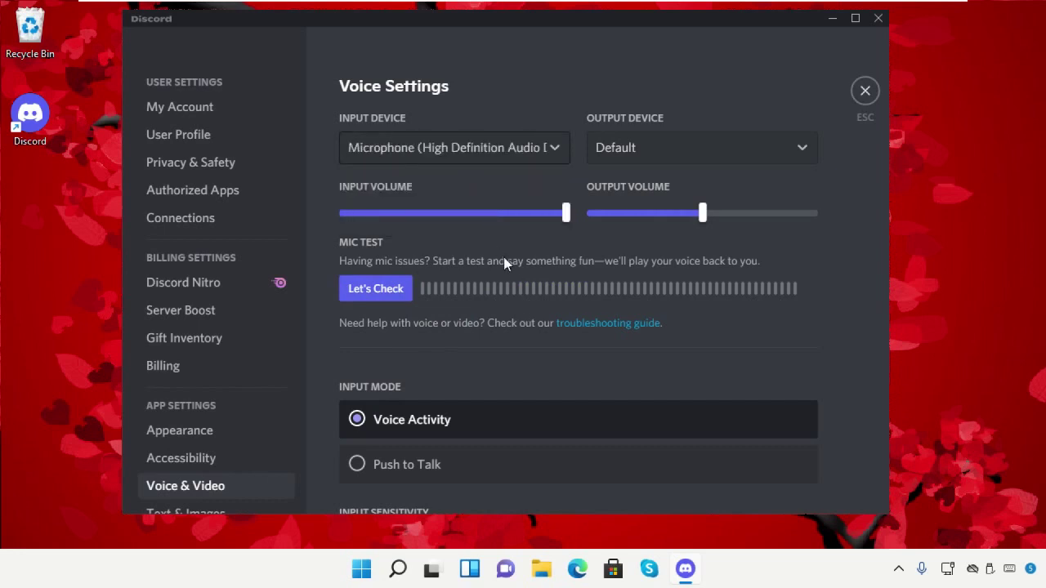
left_click(392, 294)
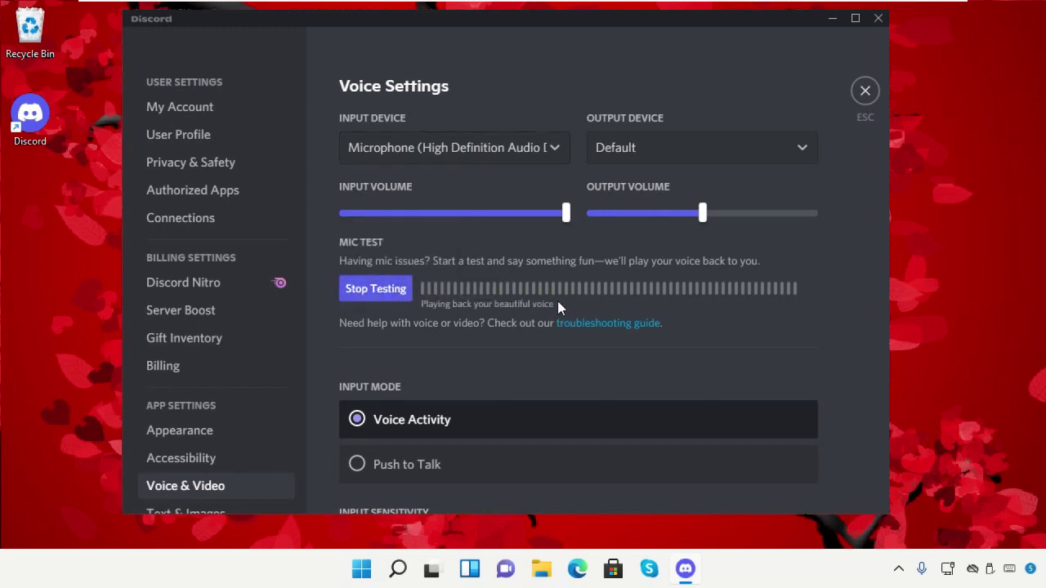
left_click(398, 290)
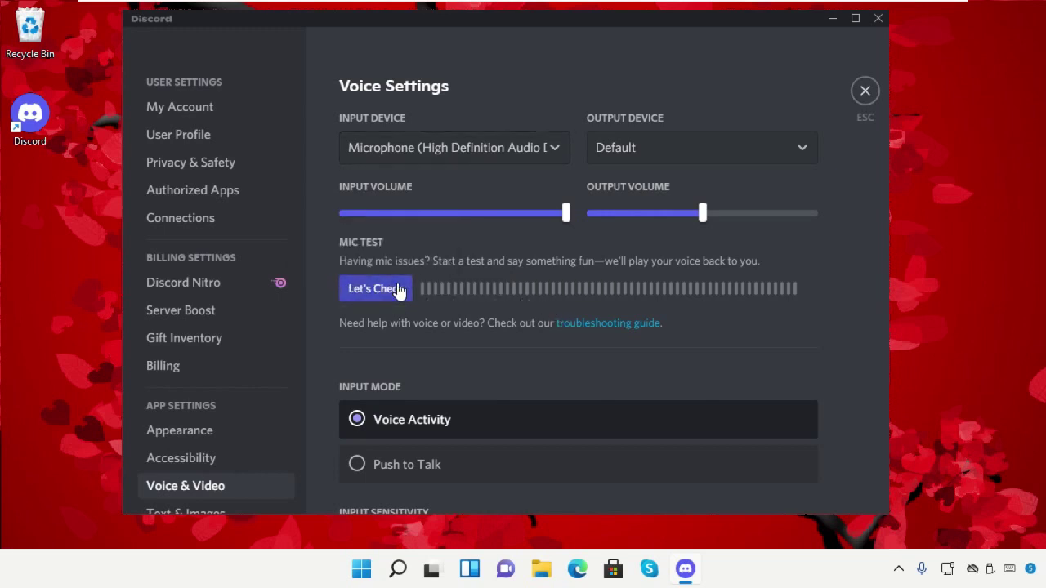
Switch the input sensitivity from automatic to a manual threshold of about -74 dB and close the Discord window
scroll(469, 370, "down", 1)
scroll(470, 372, "down", 1)
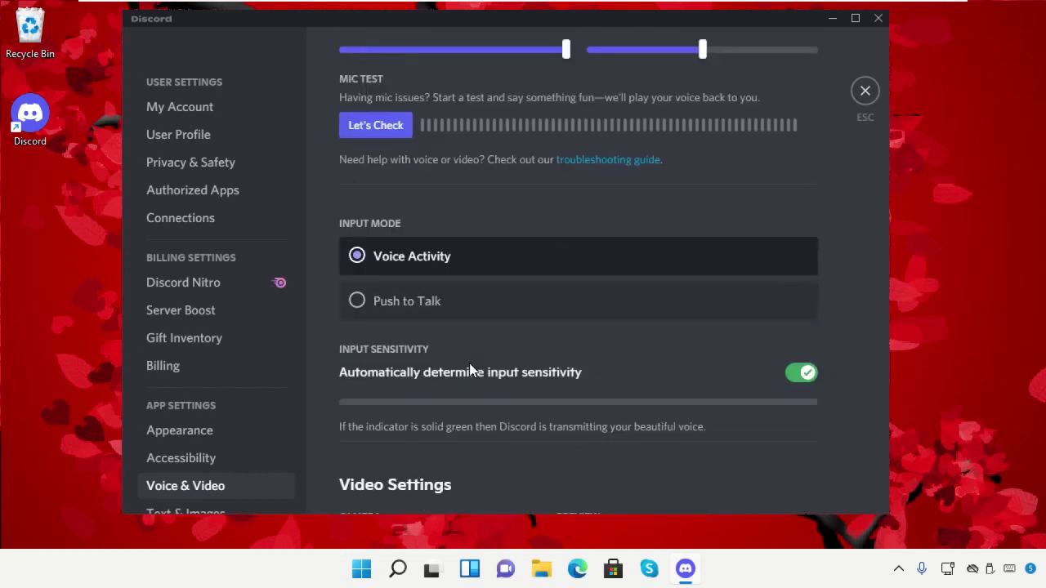
scroll(470, 368, "down", 1)
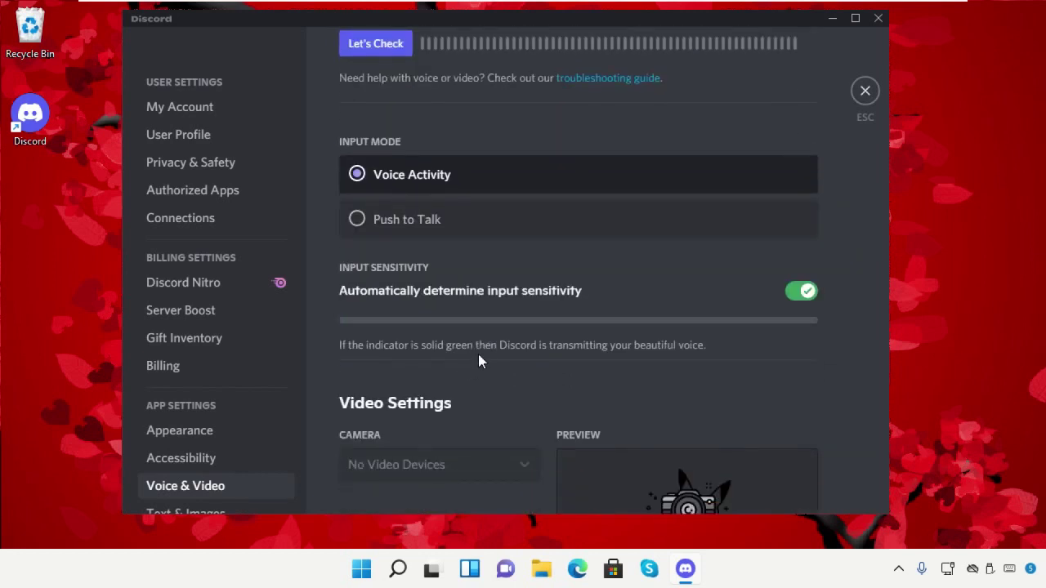
left_click(804, 292)
left_click_drag(531, 321, 465, 323)
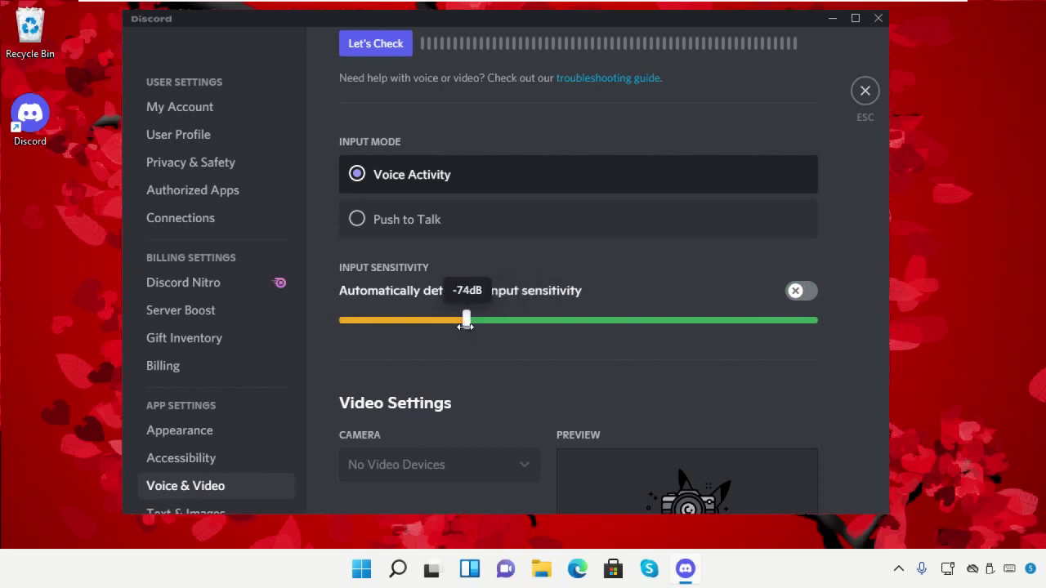
scroll(547, 384, "down", 1)
scroll(548, 390, "up", 3)
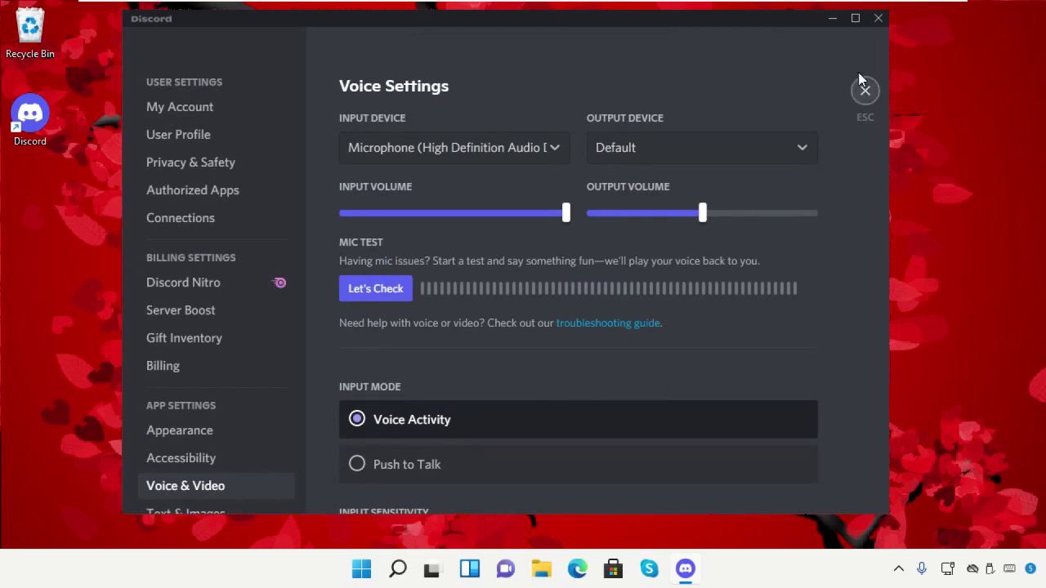
left_click(877, 18)
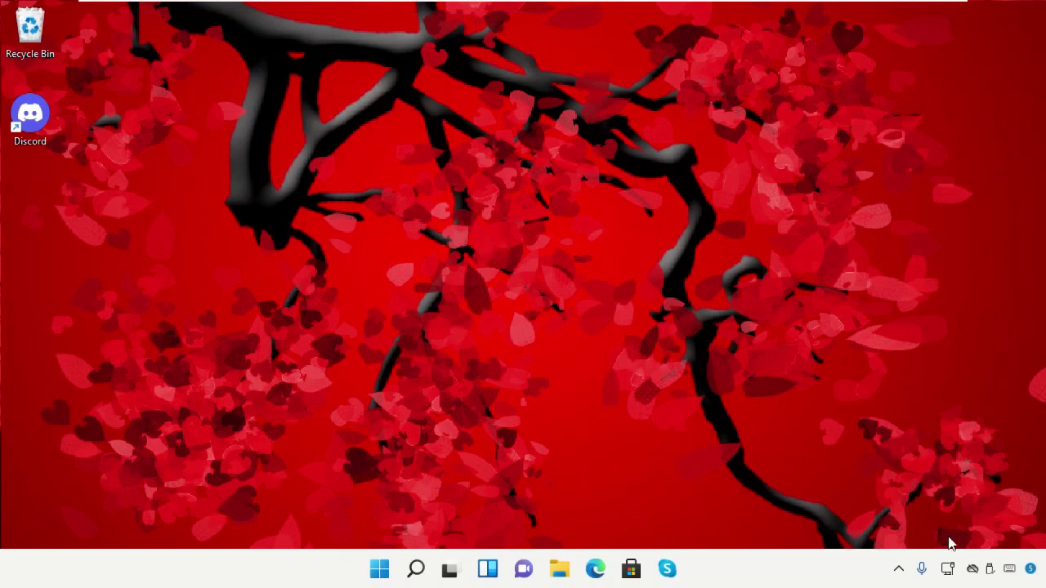
Open the Windows sound settings and check the input section for the microphone device and its volume
right_click(991, 568)
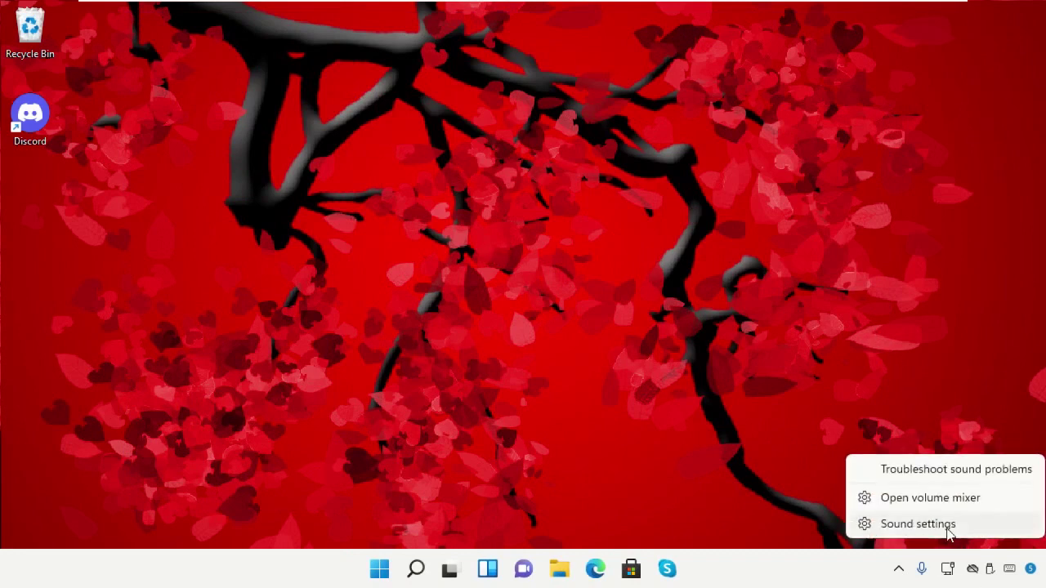
left_click(950, 527)
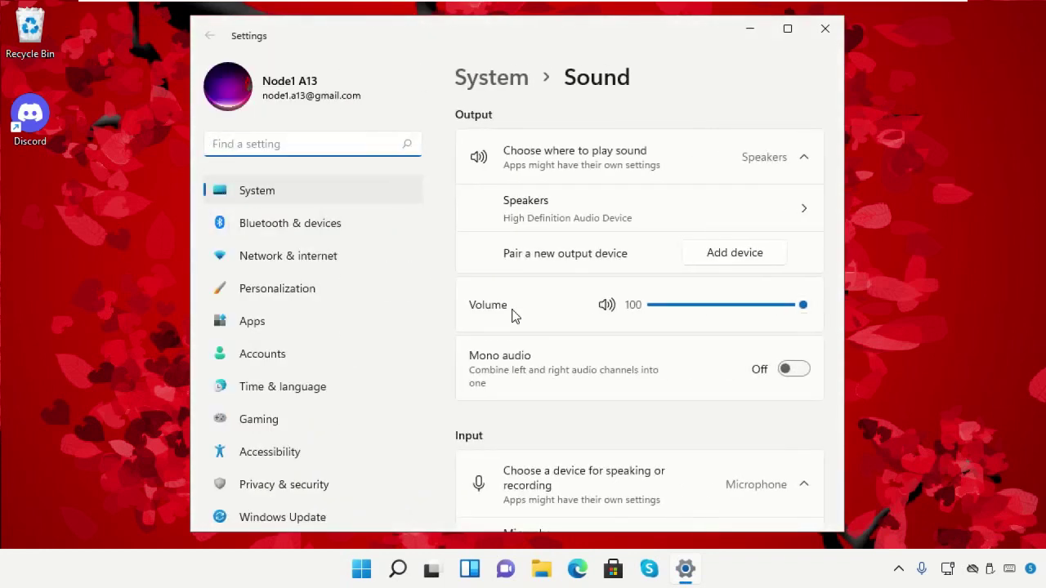
scroll(541, 303, "down", 3)
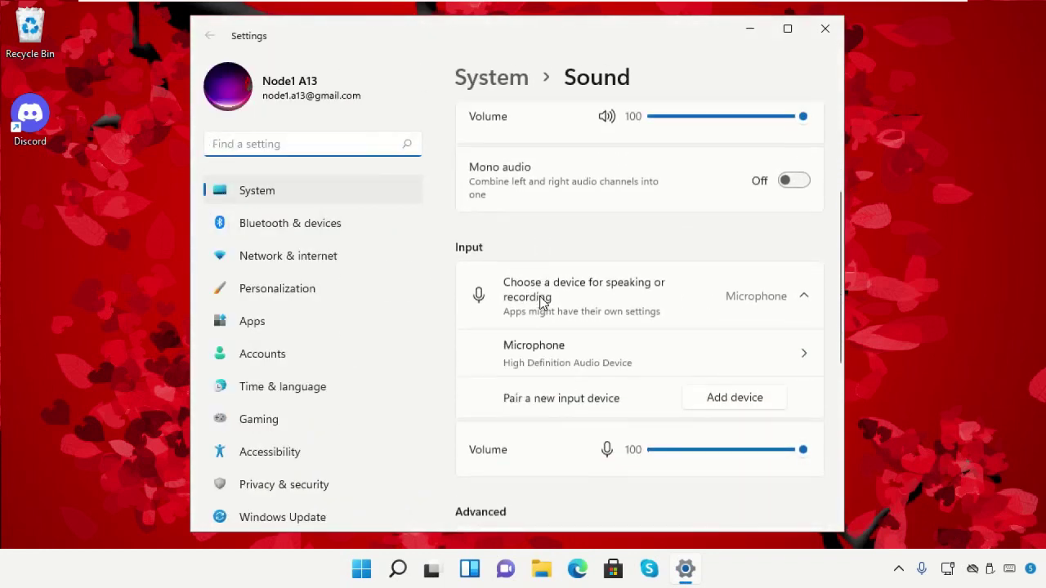
scroll(541, 303, "down", 2)
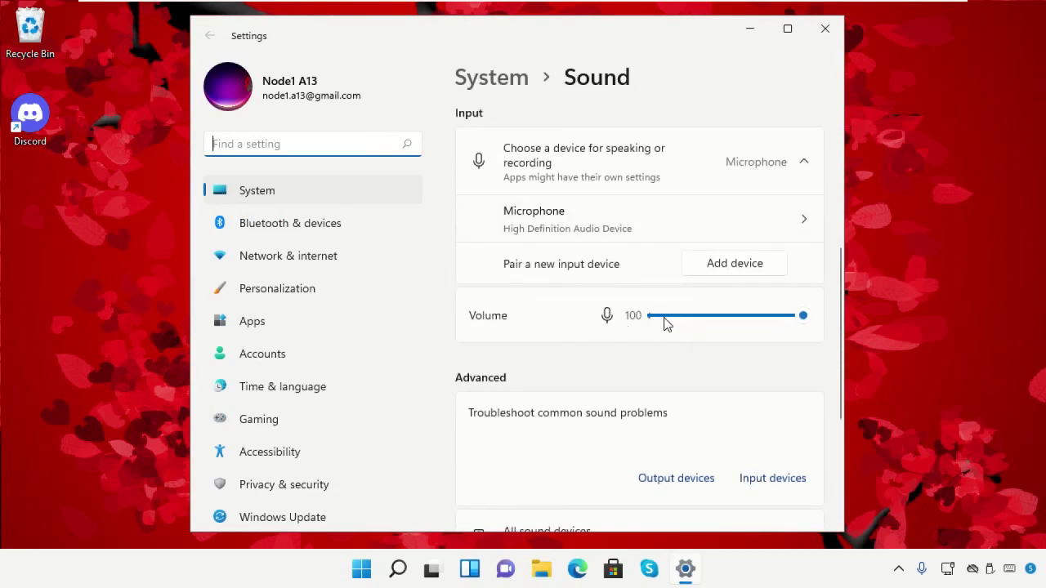
Set the microphone input volume to 100 and open the list of recording devices in the additional sound settings
mouse_move(800, 320)
left_mouse_down()
mouse_move(791, 325)
mouse_move(806, 328)
left_mouse_up()
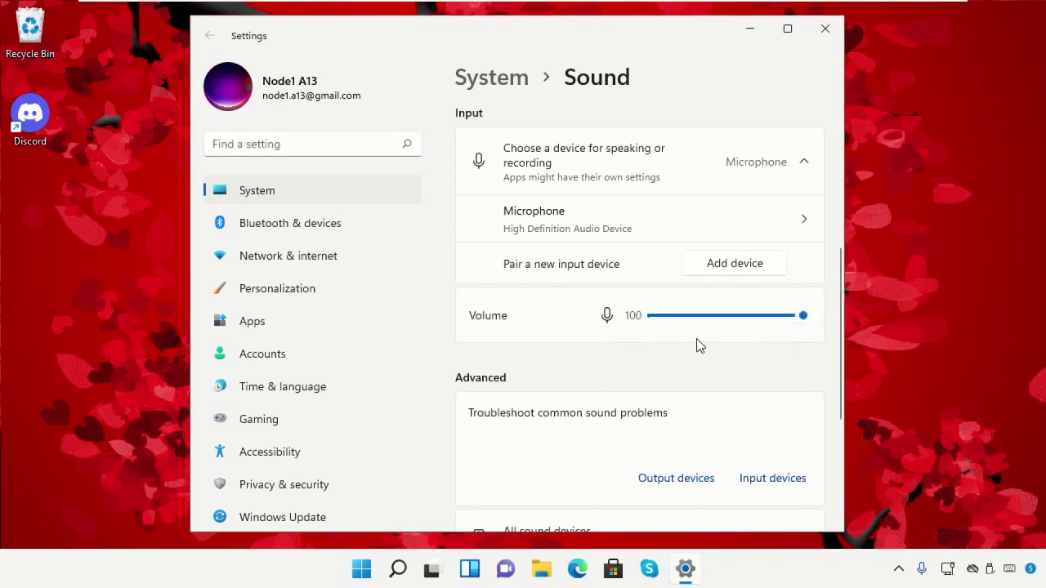
scroll(699, 344, "down", 4)
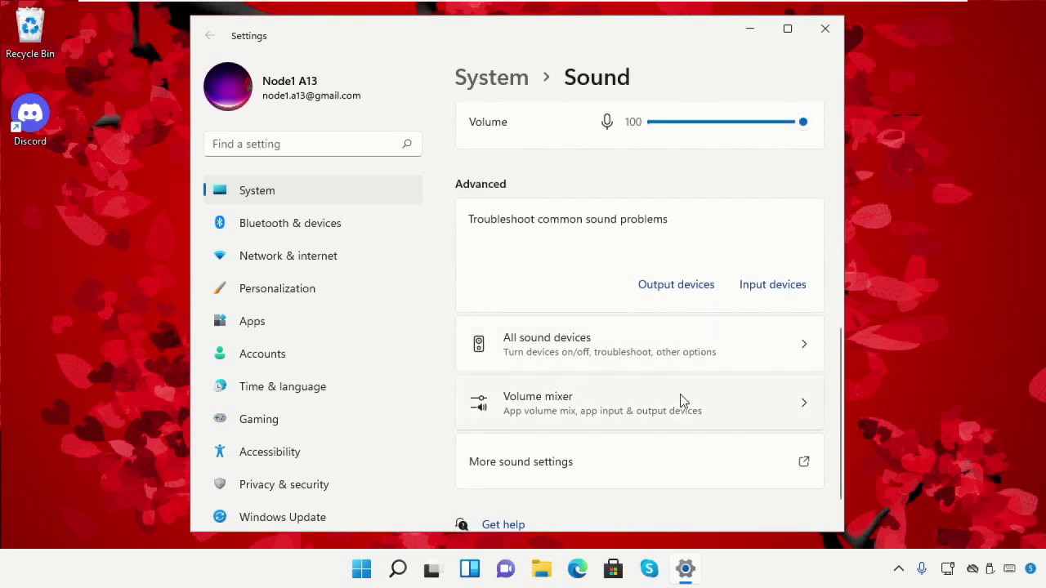
scroll(677, 400, "down", 1)
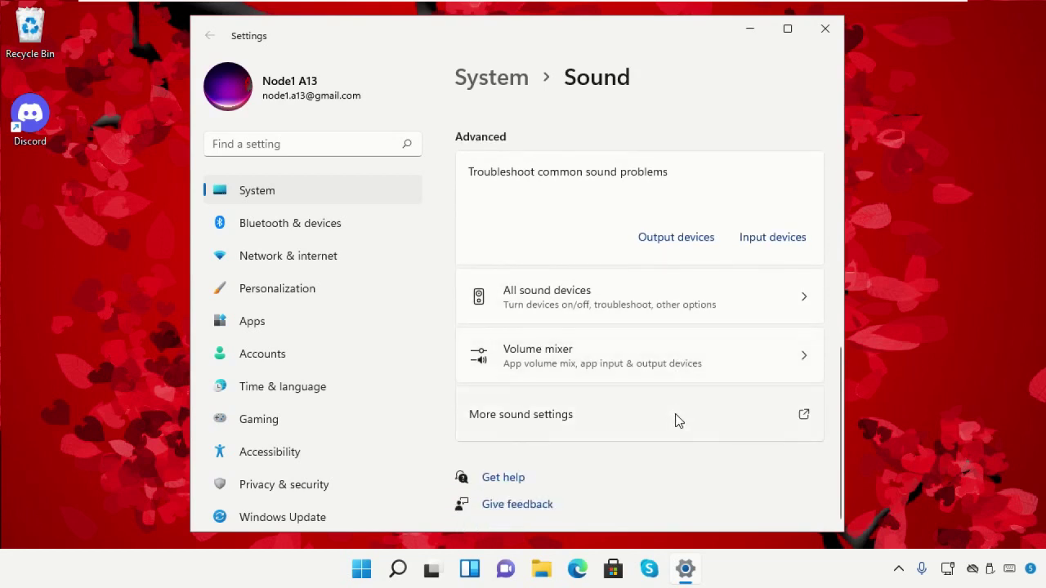
left_click(675, 421)
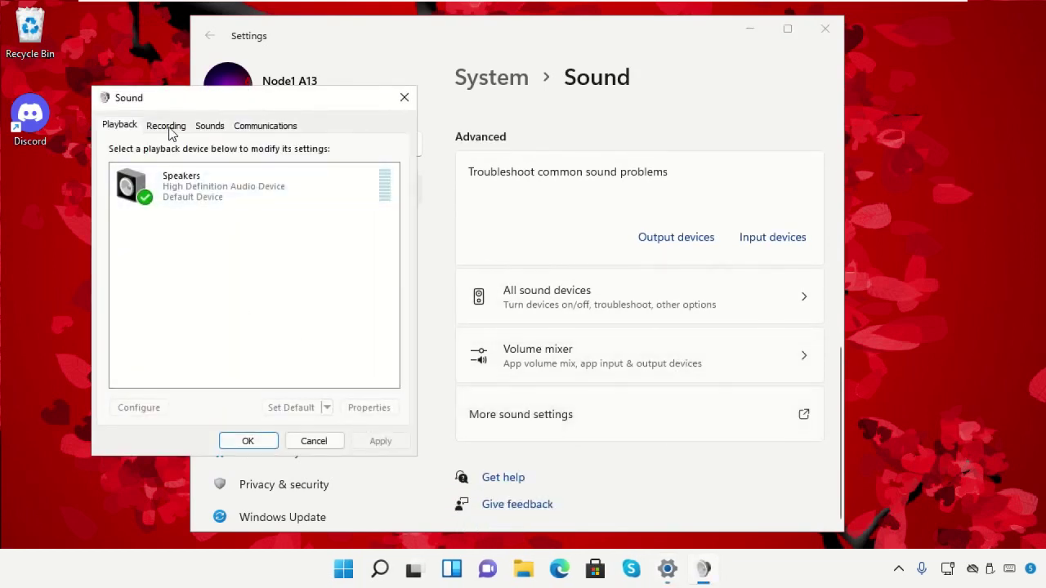
left_click_drag(232, 103, 477, 49)
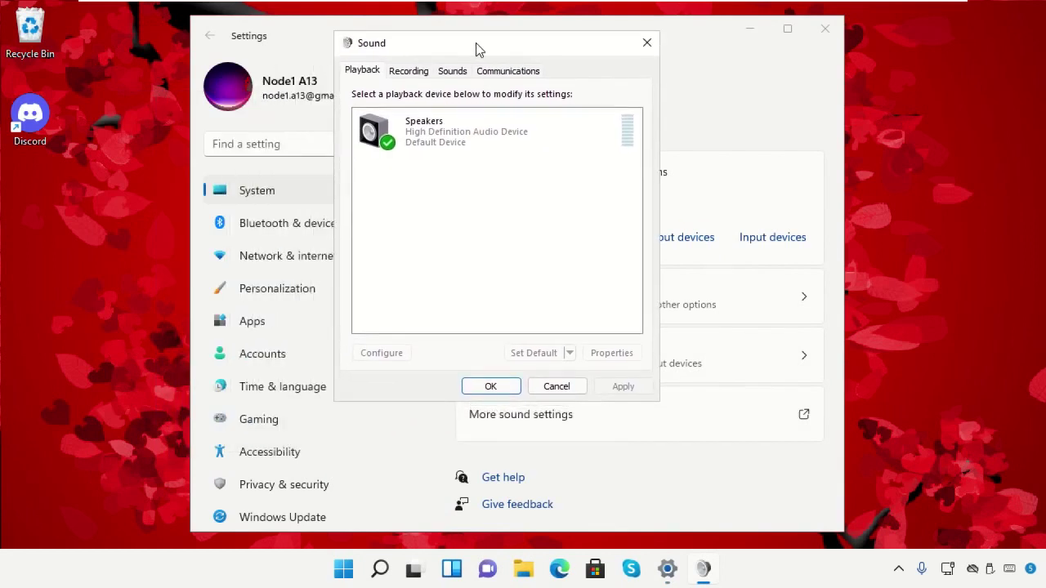
left_click(409, 72)
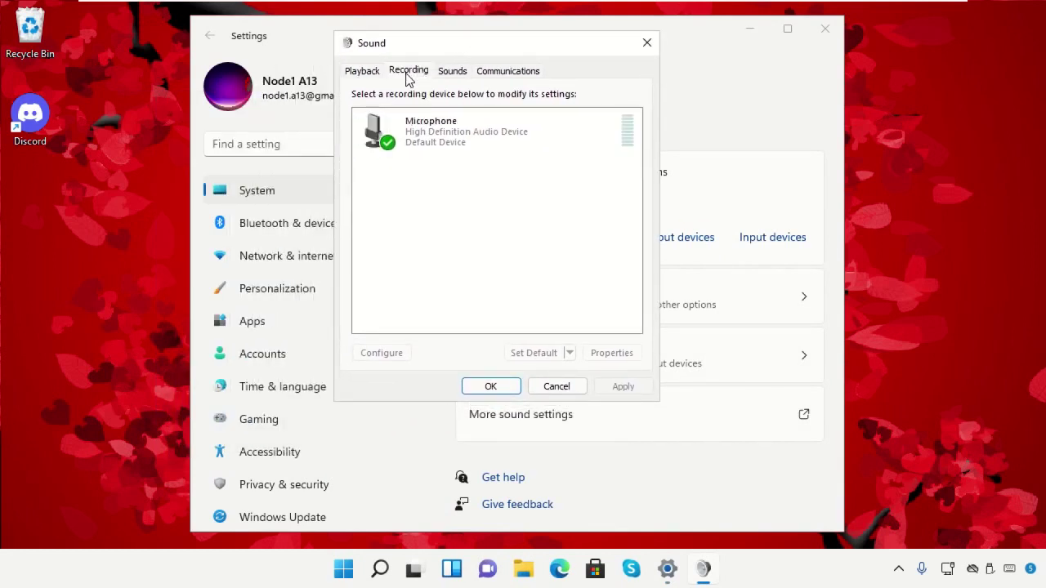
Open the microphone's properties and turn on listening to this device through the Default Playback Device
right_click(509, 141)
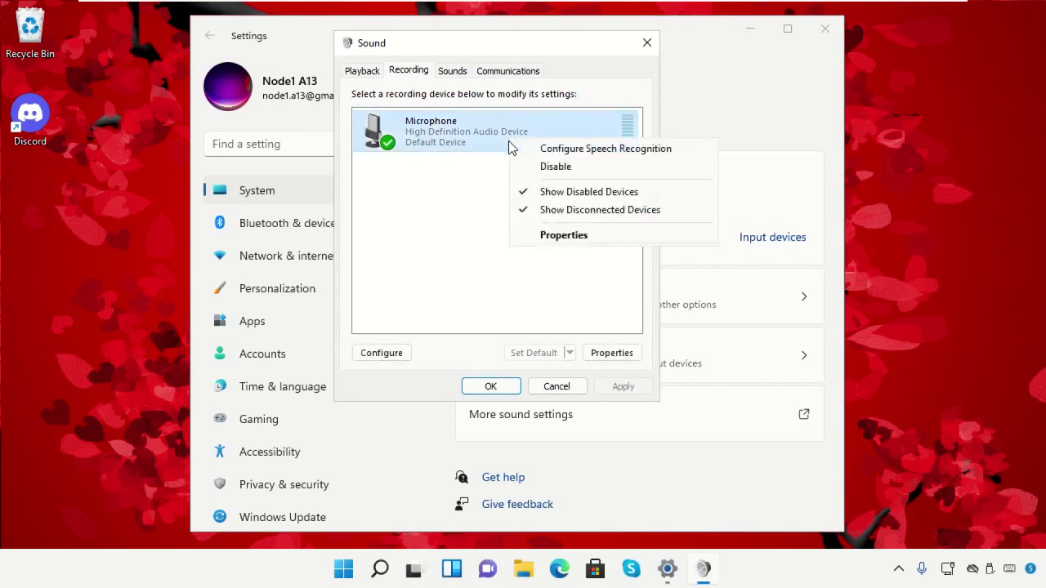
left_click(534, 235)
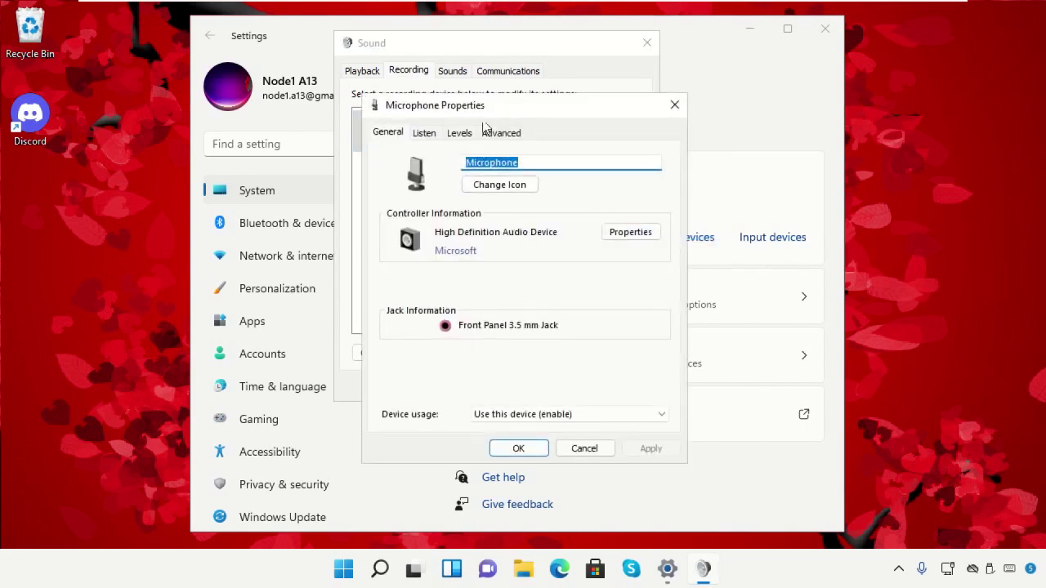
left_click_drag(483, 106, 459, 51)
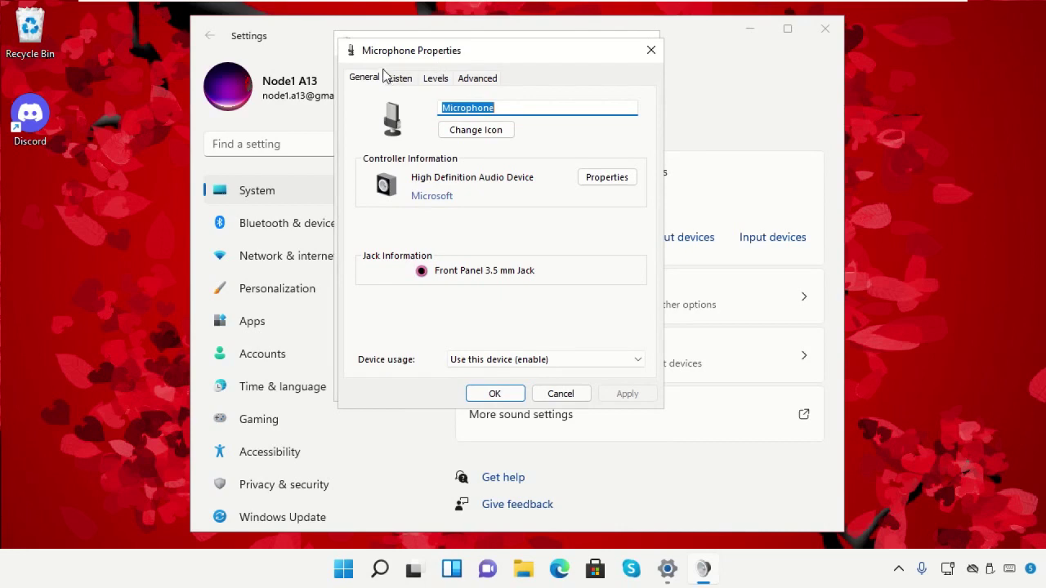
left_click(400, 79)
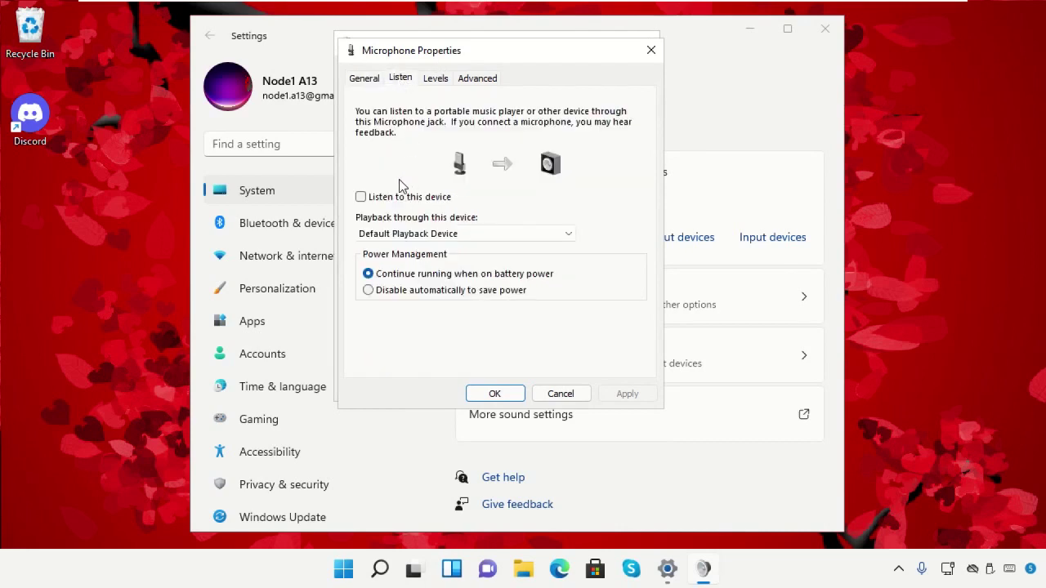
left_click(367, 202)
left_click(453, 235)
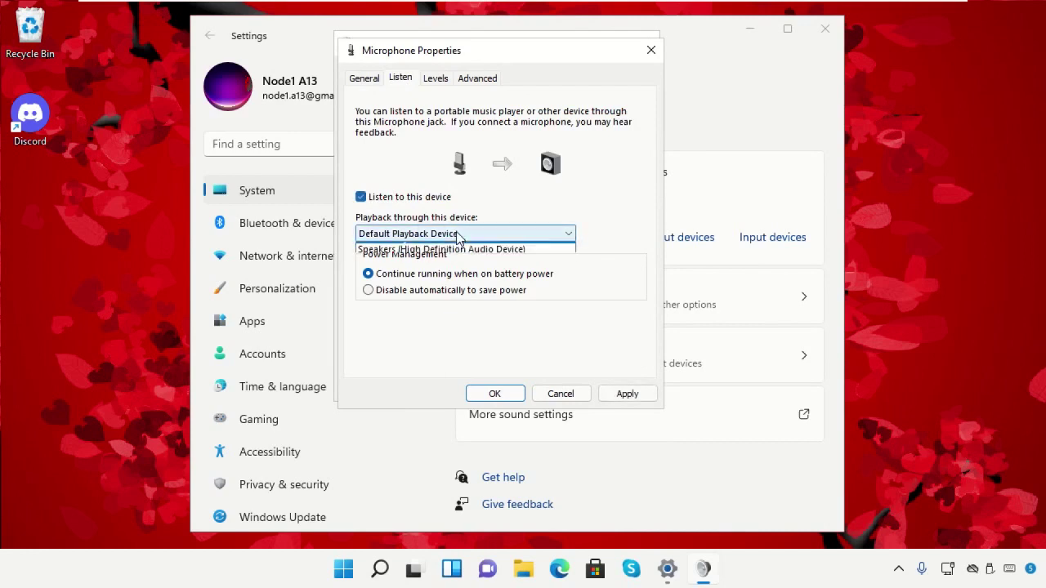
left_click(459, 248)
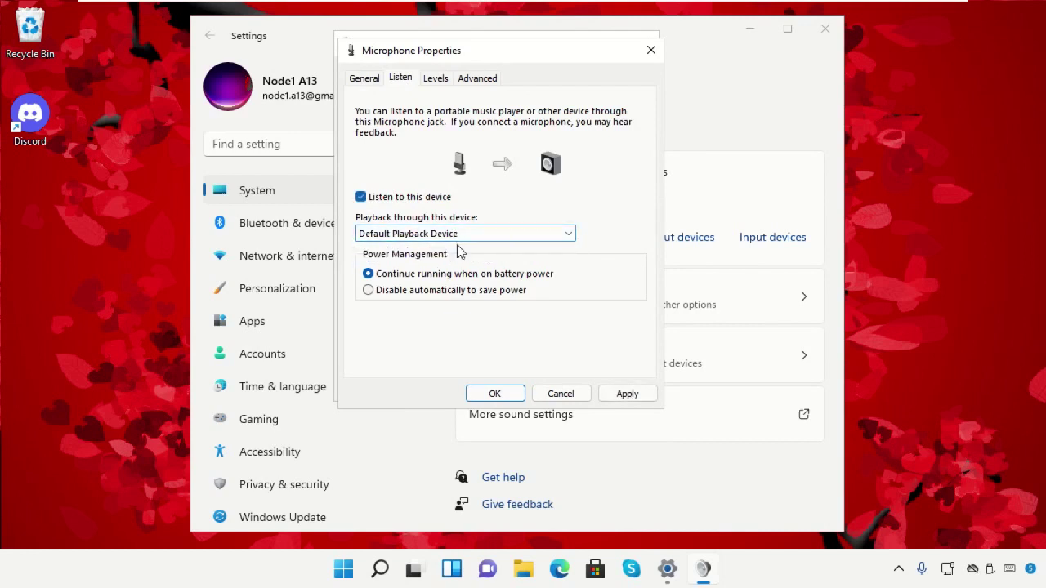
Disallow exclusive control of the microphone by applications, choose the 2 channel, 16 bit, 44100 Hz (CD Quality) format, and apply the changes
left_click(447, 79)
left_click(466, 83)
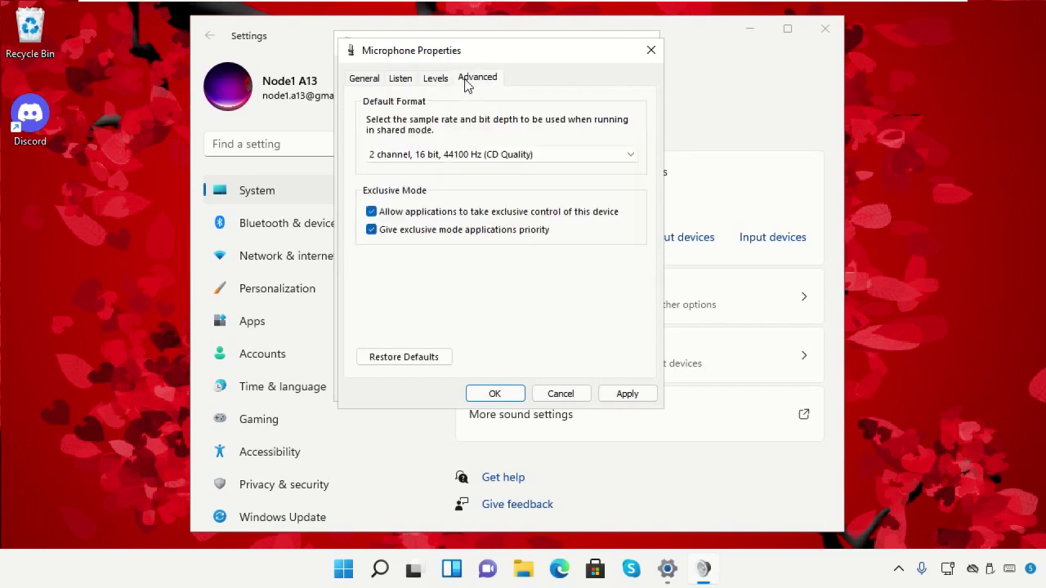
left_click(372, 212)
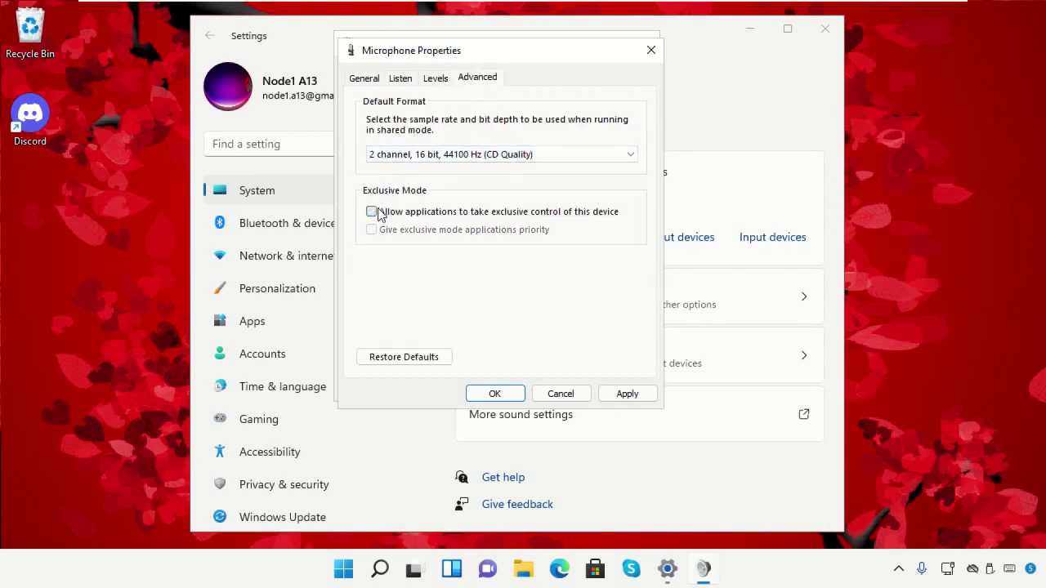
left_click(535, 156)
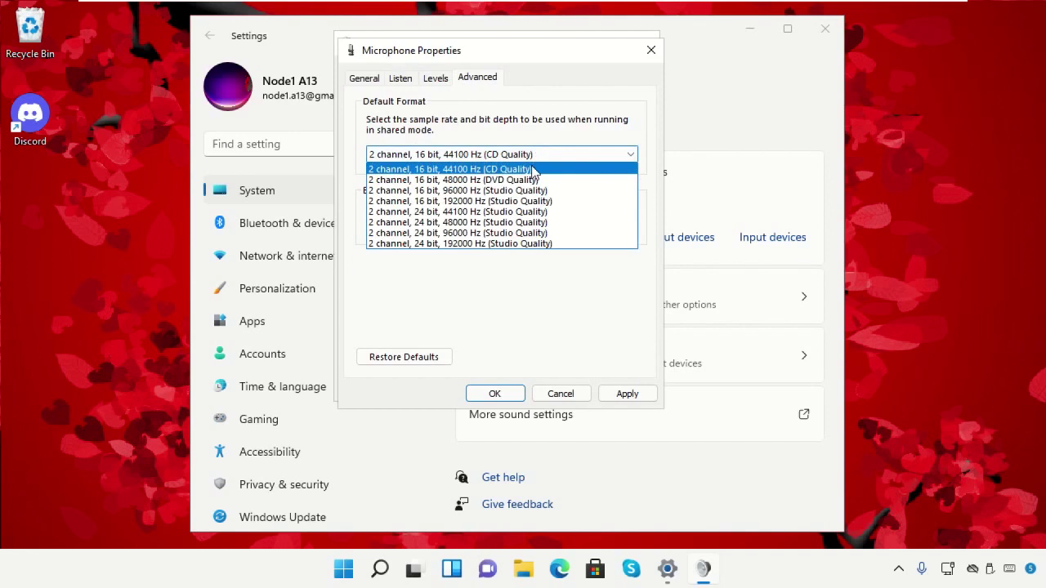
left_click(532, 170)
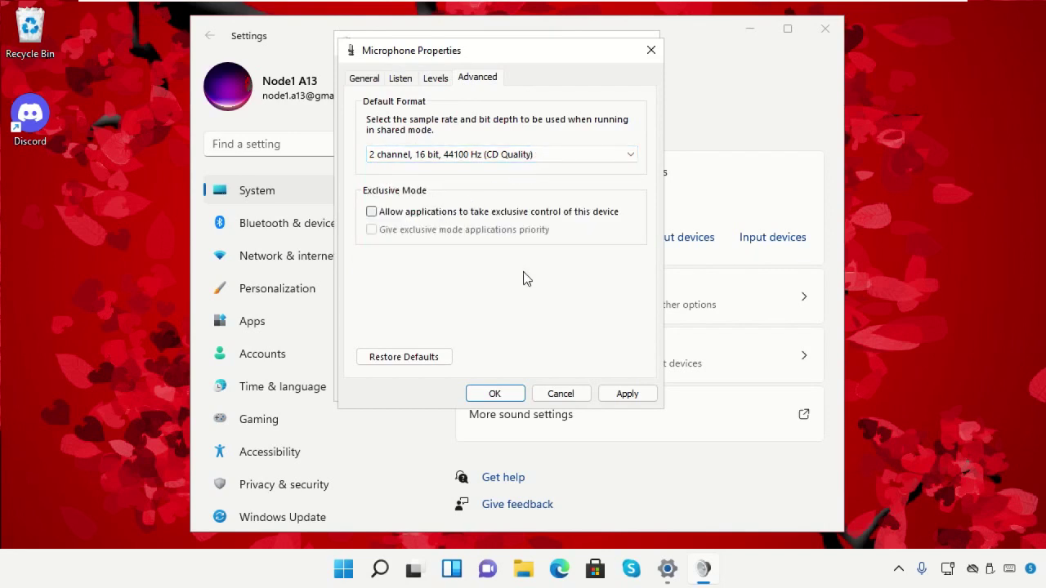
left_click(618, 389)
left_click(495, 392)
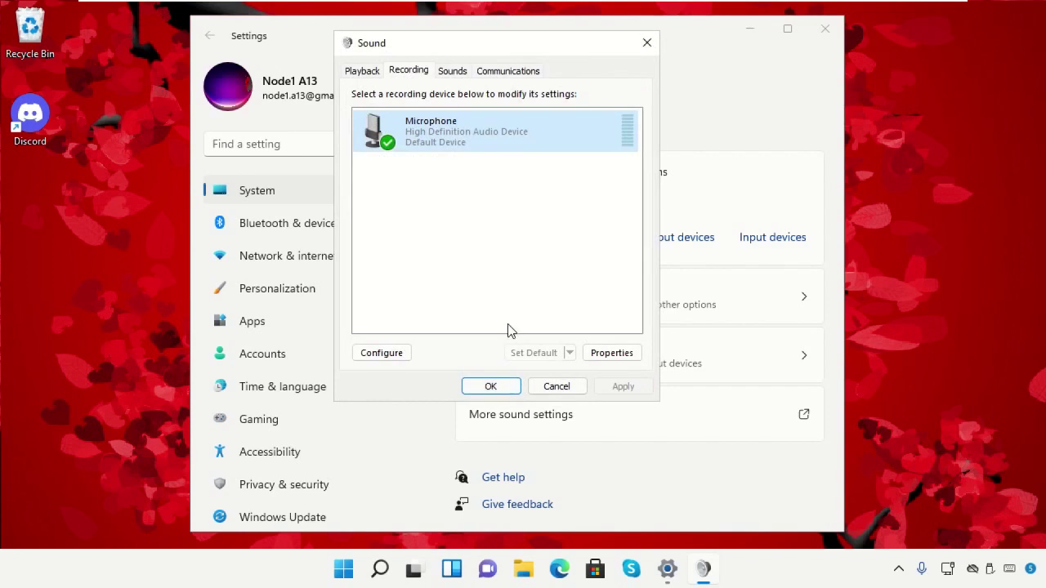
left_click(501, 388)
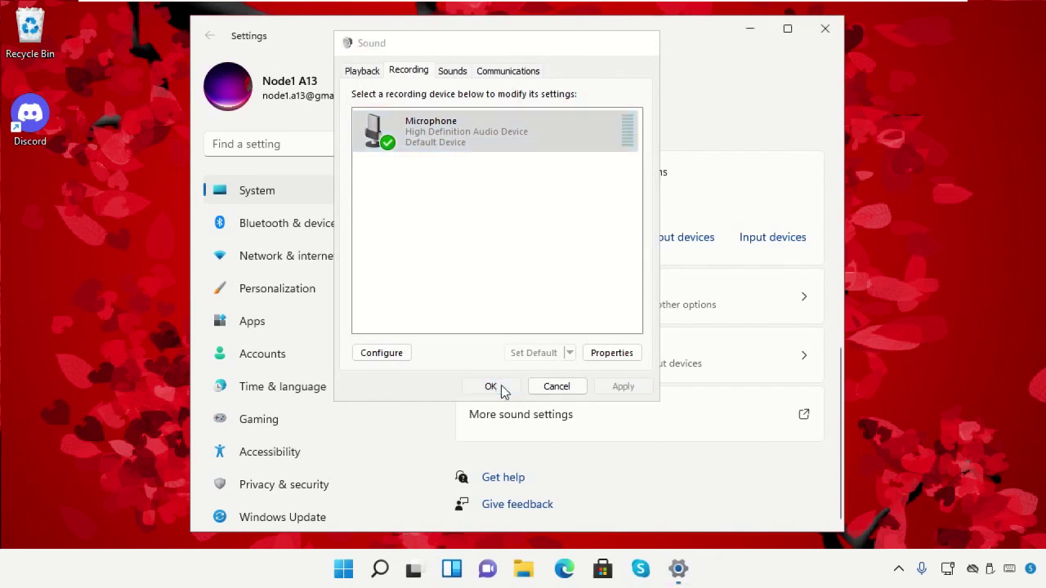
Run a test of the input microphone from its device properties in the sound settings, and close the Settings window
scroll(672, 406, "up", 6)
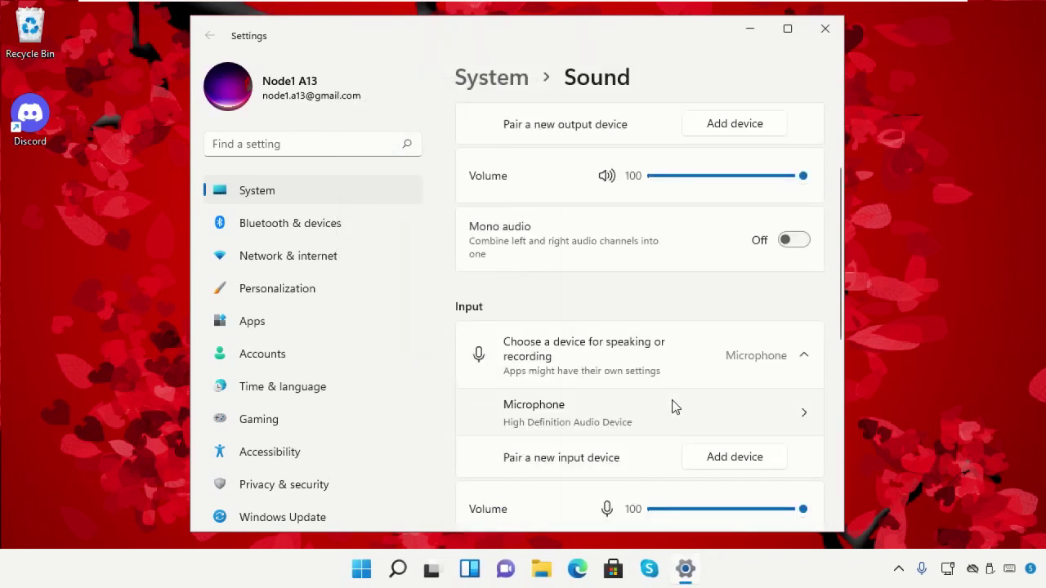
scroll(672, 407, "down", 1)
left_click(630, 306)
left_click(630, 305)
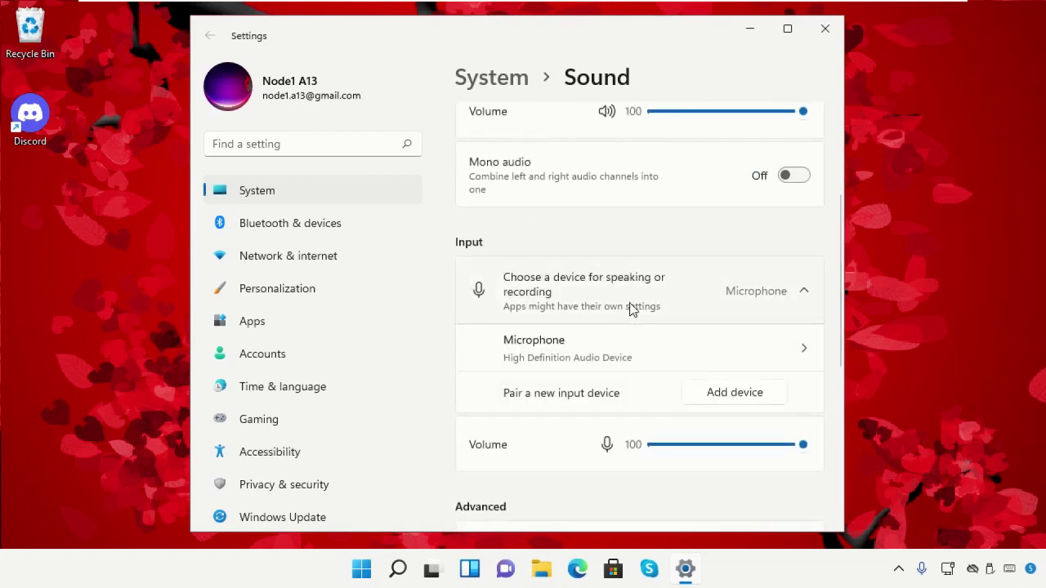
left_click(616, 357)
scroll(615, 357, "down", 3)
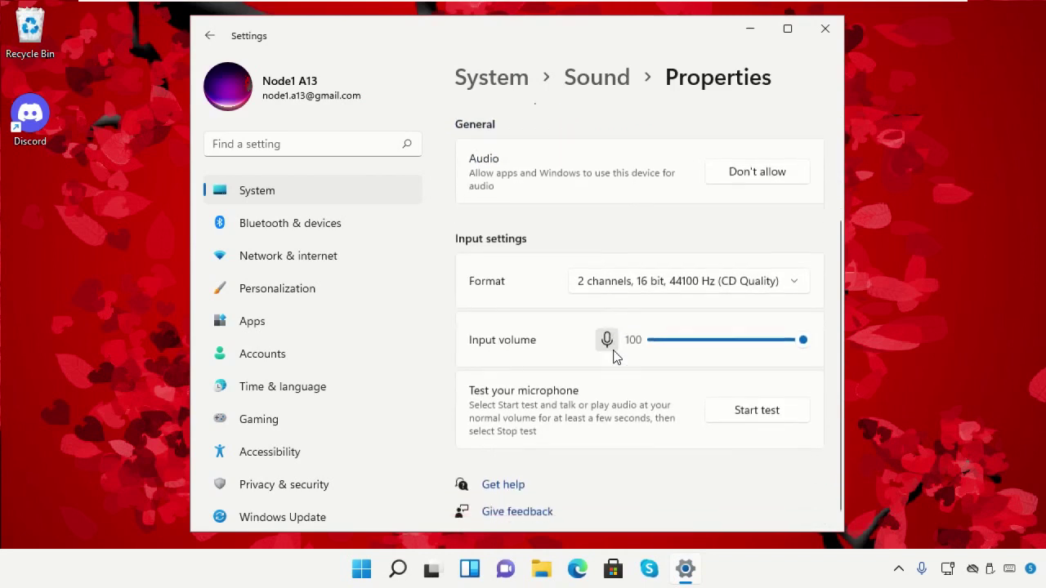
left_click(717, 410)
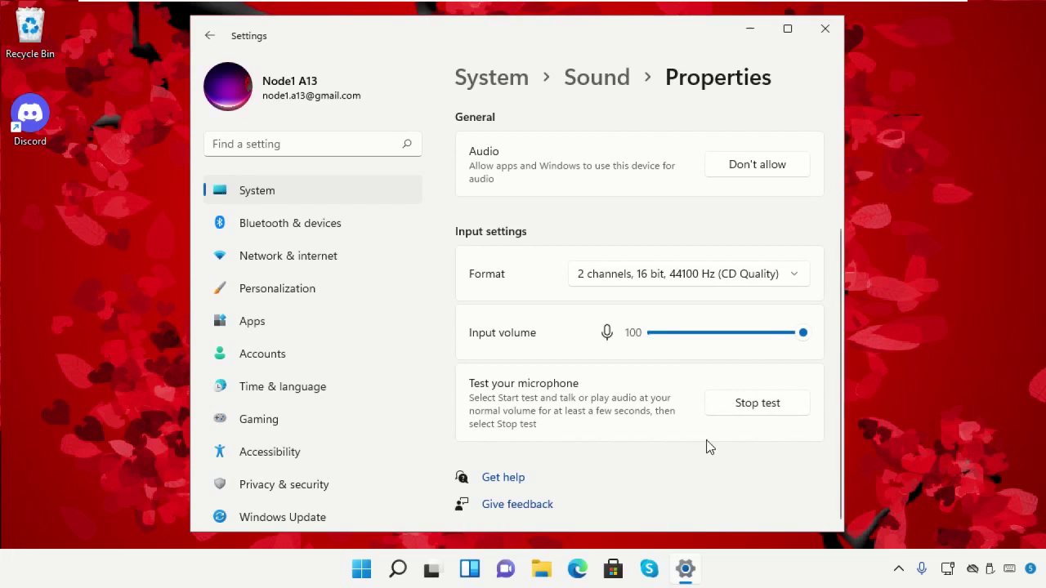
left_click(756, 410)
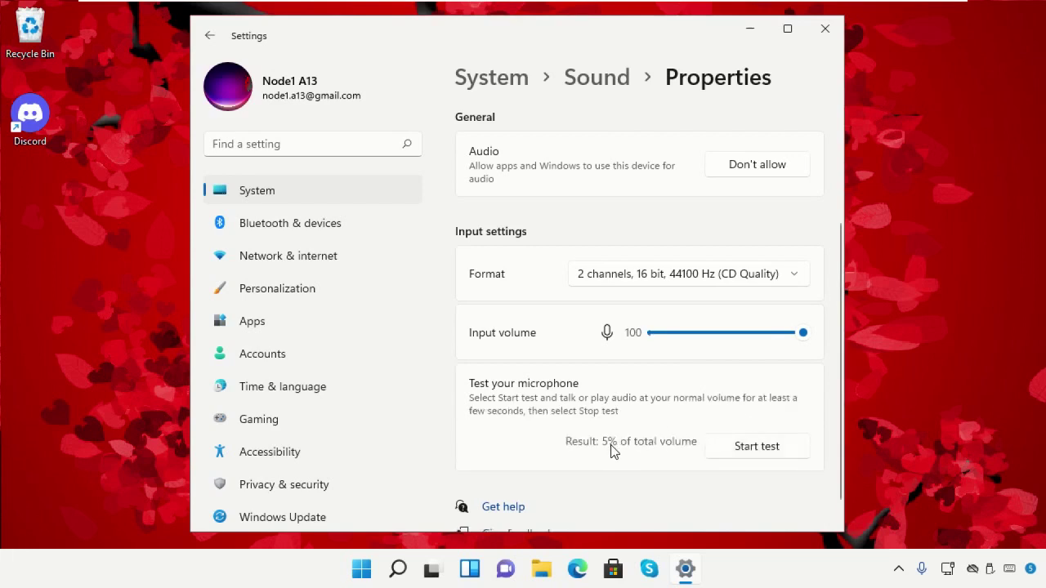
scroll(666, 473, "down", 1)
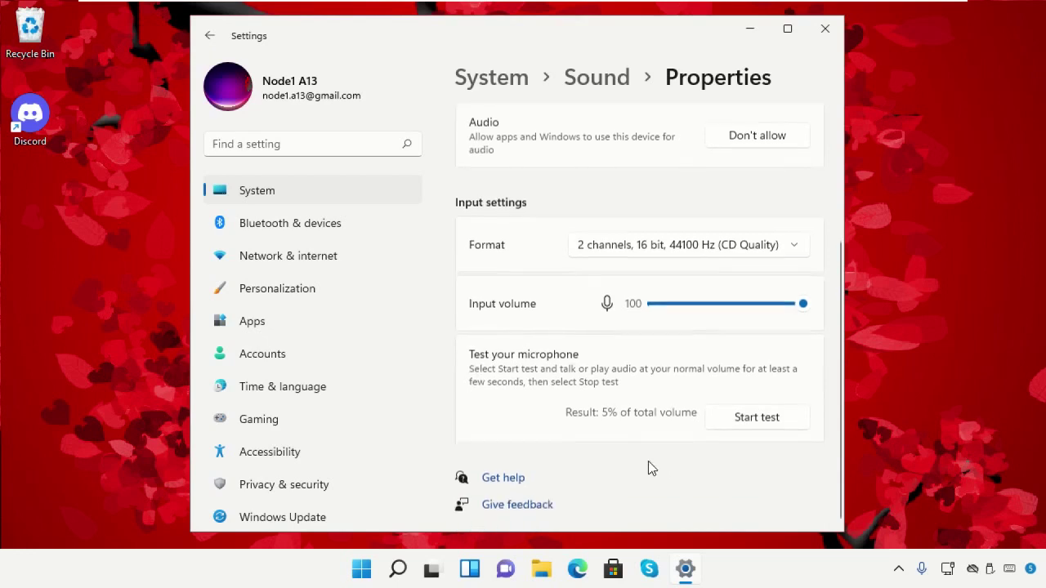
scroll(618, 446, "up", 3)
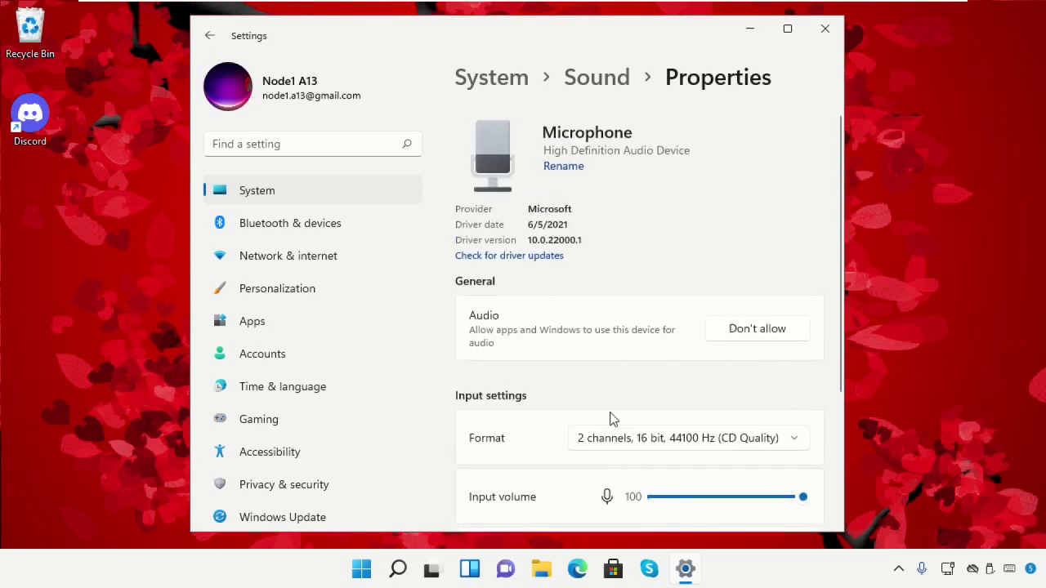
left_click(825, 30)
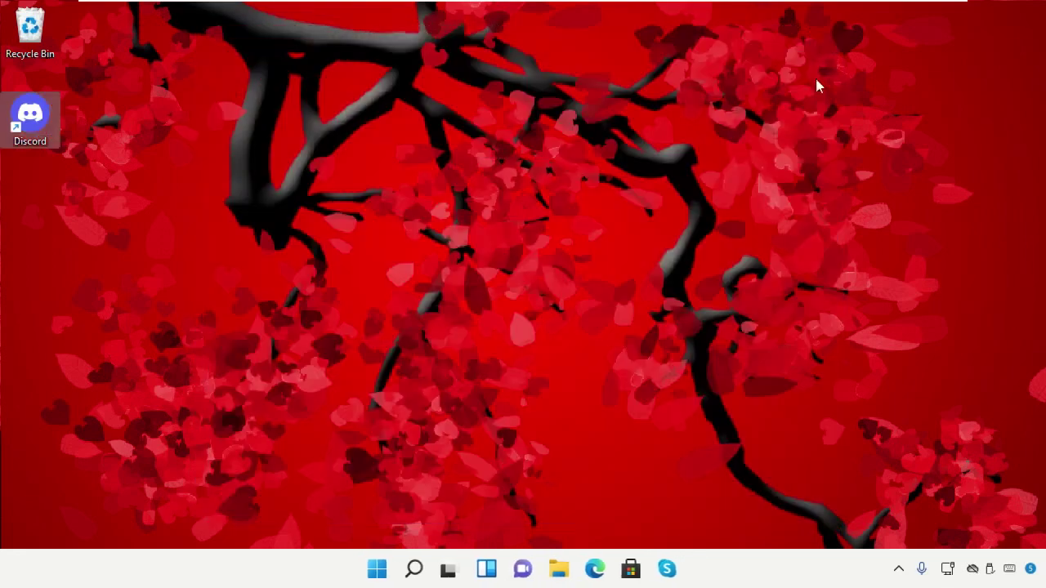